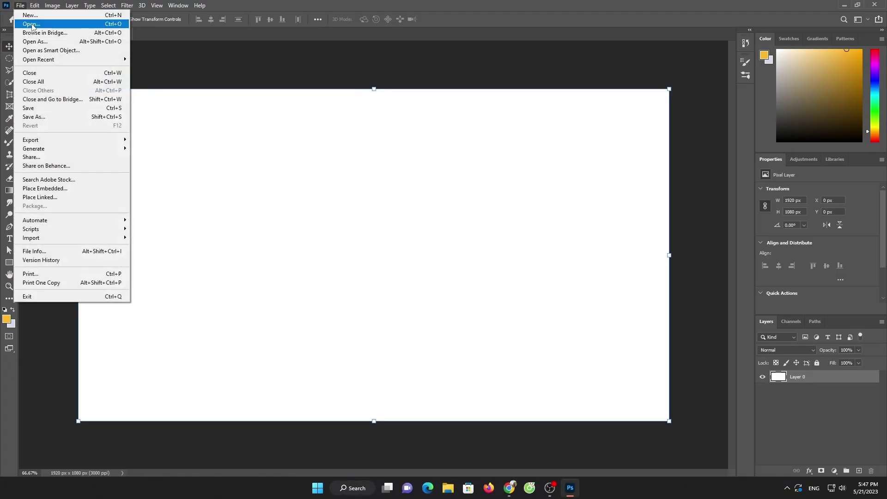
Open the night-Earth photo from the Downloads folder.
{"action": "left_click", "coordinate": [37, 22]}
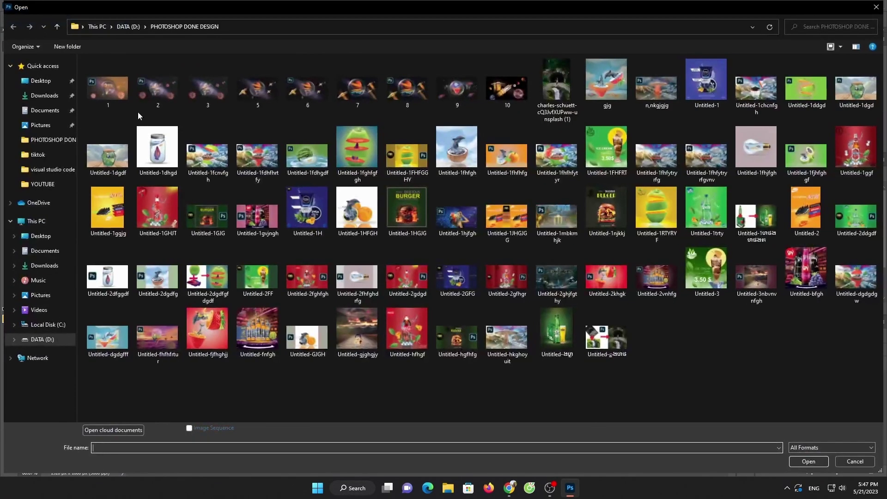
{"action": "left_click", "coordinate": [39, 102]}
{"action": "double_click", "coordinate": [342, 109]}
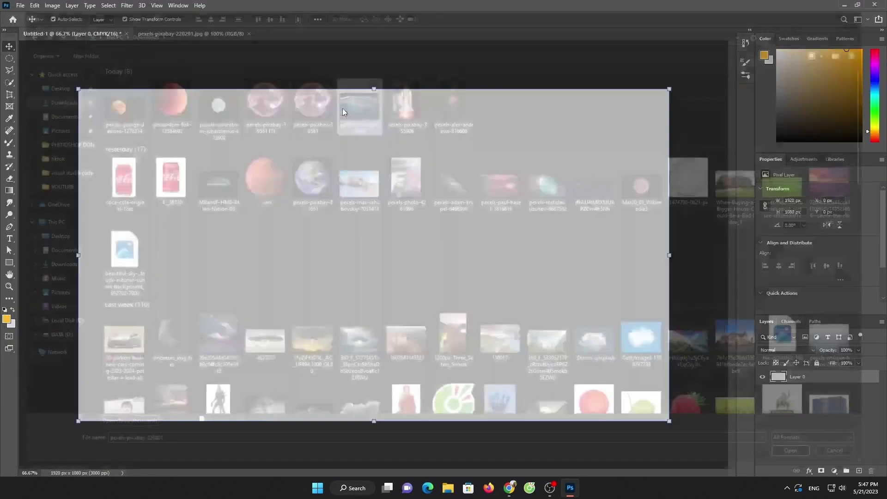
Unlock the background and darken it with Brightness/Contrast at brightness -150, contrast -27.
{"action": "left_click", "coordinate": [869, 377]}
{"action": "left_click", "coordinate": [834, 471]}
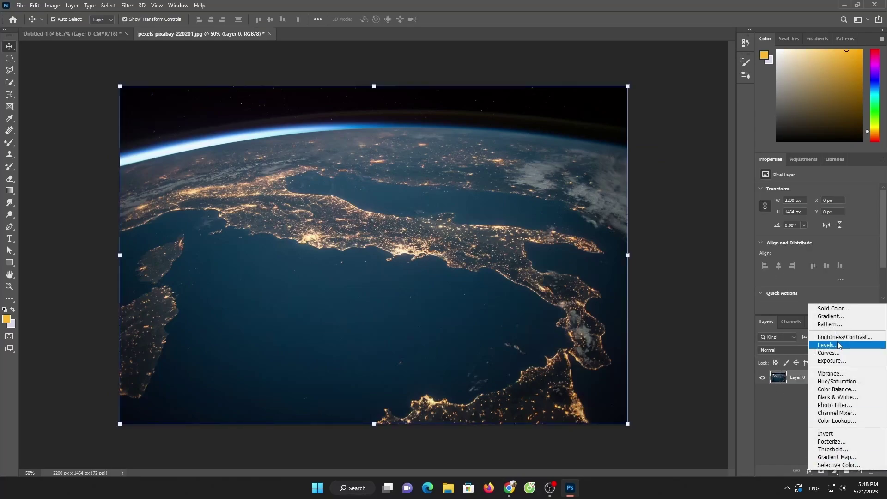
{"action": "left_click", "coordinate": [797, 340]}
{"action": "left_click_drag", "start_coordinate": [818, 215], "coordinate": [762, 216]}
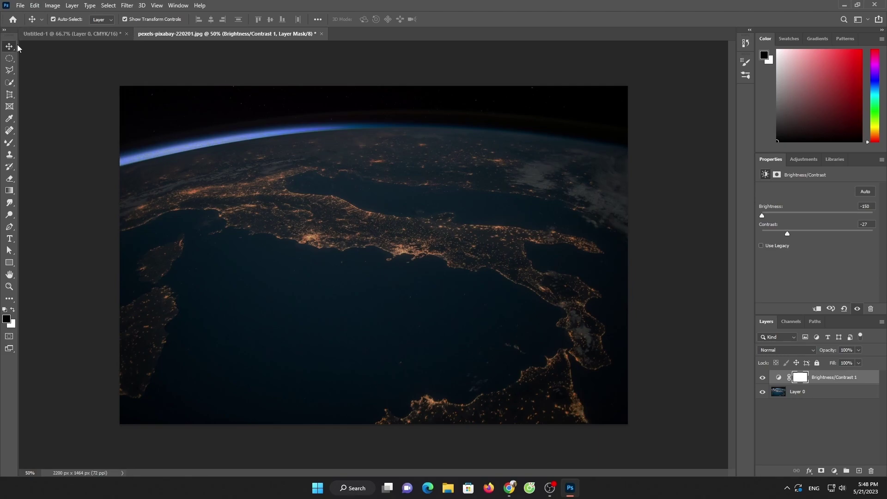
Merge the darkening into the photo and move it into Untitled-1.
{"action": "key", "text": "ctrl+e"}
{"action": "mouse_move", "coordinate": [398, 192]}
{"action": "left_mouse_down"}
{"action": "mouse_move", "coordinate": [95, 33]}
{"action": "mouse_move", "coordinate": [243, 202]}
{"action": "left_mouse_up"}
{"action": "left_click", "coordinate": [436, 244]}
Scale and centre the darkened Earth photo to fill the Untitled-1 canvas.
{"action": "key", "text": "ctrl+t"}
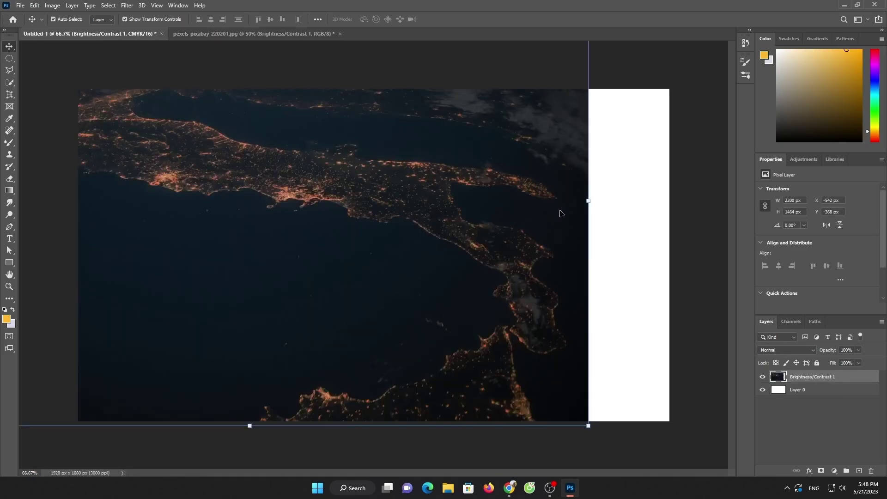
{"action": "left_click_drag", "start_coordinate": [588, 201], "coordinate": [673, 203]}
{"action": "key", "text": "ctrl+minus"}
{"action": "key", "text": "ctrl+minus"}
{"action": "key", "text": "ctrl+minus"}
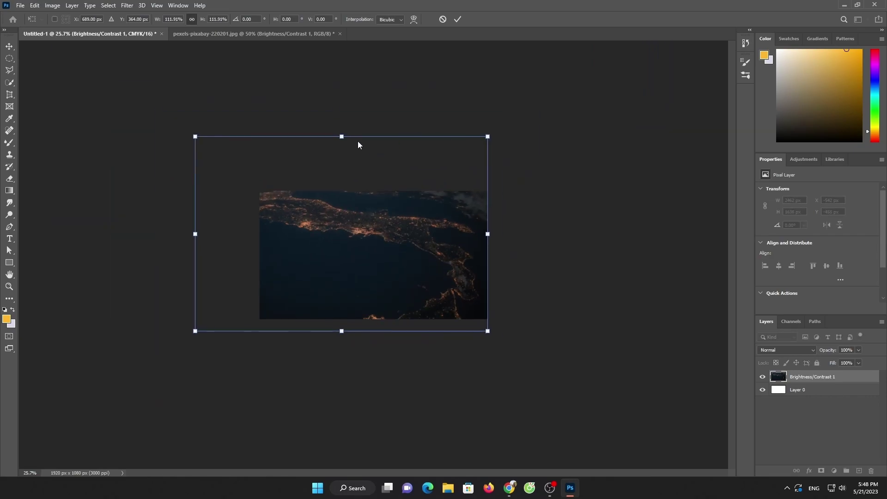
{"action": "left_click_drag", "start_coordinate": [342, 159], "coordinate": [342, 190]}
{"action": "left_click_drag", "start_coordinate": [353, 225], "coordinate": [363, 221]}
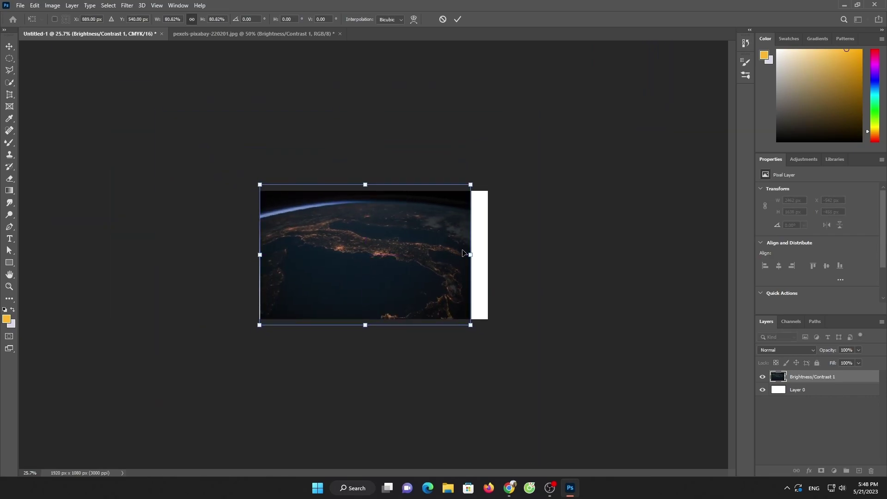
{"action": "left_click_drag", "start_coordinate": [471, 255], "coordinate": [488, 255]}
{"action": "left_click", "coordinate": [458, 20]}
Close the night-Earth source photo without saving, then start opening another file.
{"action": "left_click", "coordinate": [339, 34]}
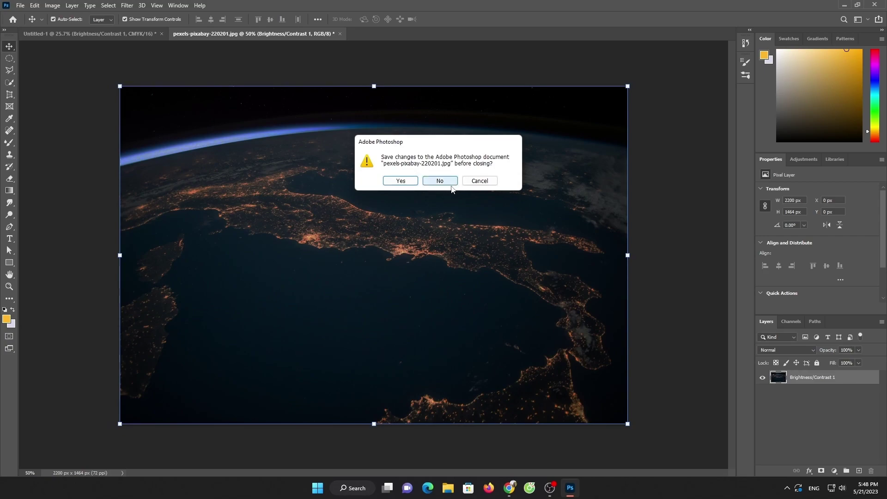
{"action": "left_click", "coordinate": [442, 180]}
{"action": "left_click", "coordinate": [20, 5]}
{"action": "left_click", "coordinate": [37, 28]}
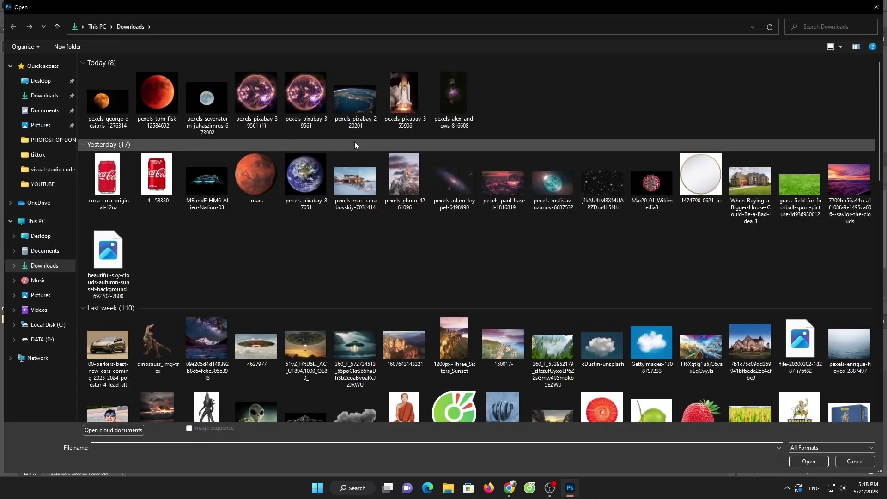
Open the red moon photo, Quick Select the moon, and move it into Untitled-1.
{"action": "double_click", "coordinate": [153, 101]}
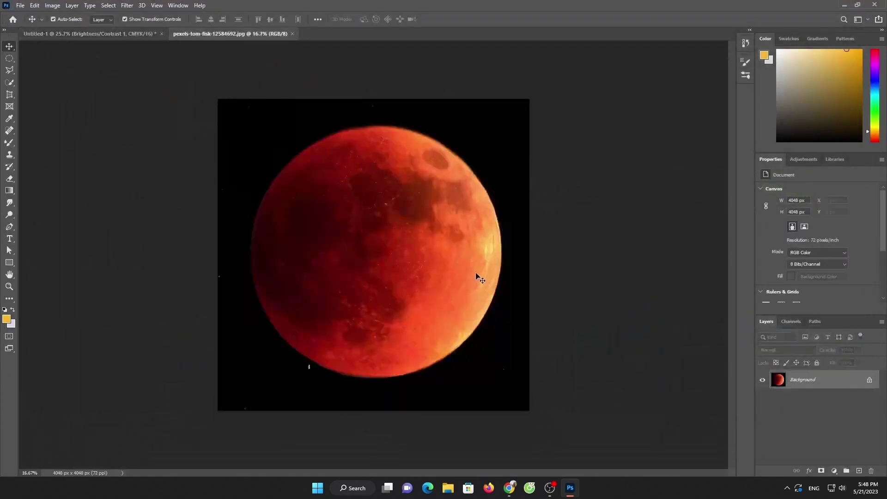
{"action": "left_click", "coordinate": [9, 84]}
{"action": "left_click", "coordinate": [178, 43]}
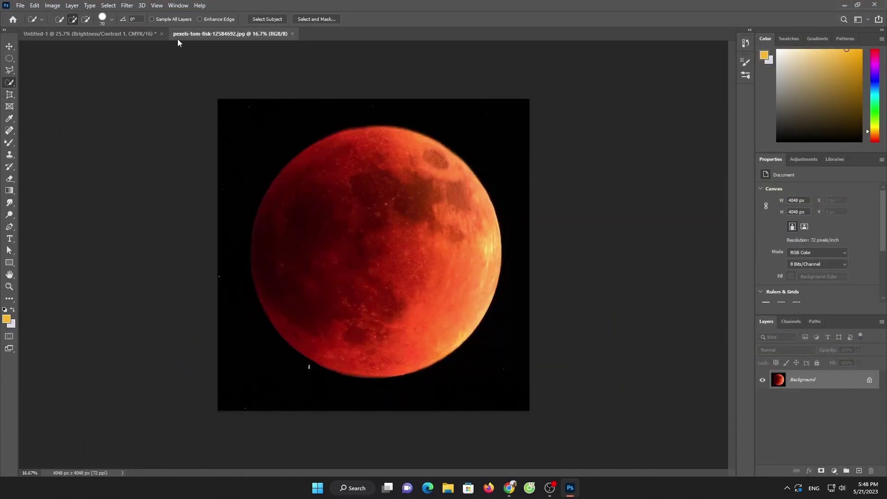
{"action": "left_click", "coordinate": [9, 46]}
{"action": "mouse_move", "coordinate": [299, 200]}
{"action": "left_mouse_down"}
{"action": "mouse_move", "coordinate": [369, 164]}
{"action": "mouse_move", "coordinate": [356, 125]}
{"action": "mouse_move", "coordinate": [364, 283]}
{"action": "left_mouse_up"}
Shrink the moon and position it over the left part of the Earth background.
{"action": "left_click_drag", "start_coordinate": [363, 327], "coordinate": [366, 254]}
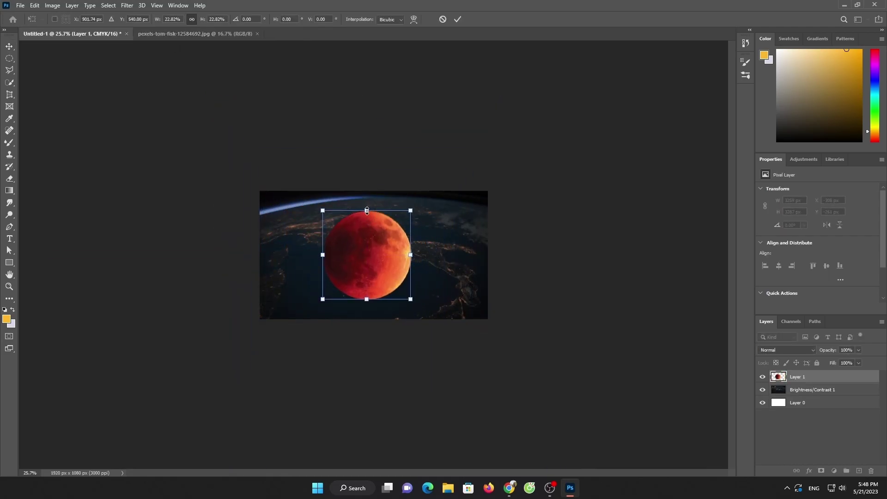
{"action": "mouse_move", "coordinate": [365, 210]}
{"action": "left_mouse_down"}
{"action": "mouse_move", "coordinate": [366, 249]}
{"action": "mouse_move", "coordinate": [342, 233]}
{"action": "left_mouse_up"}
{"action": "left_click", "coordinate": [458, 19]}
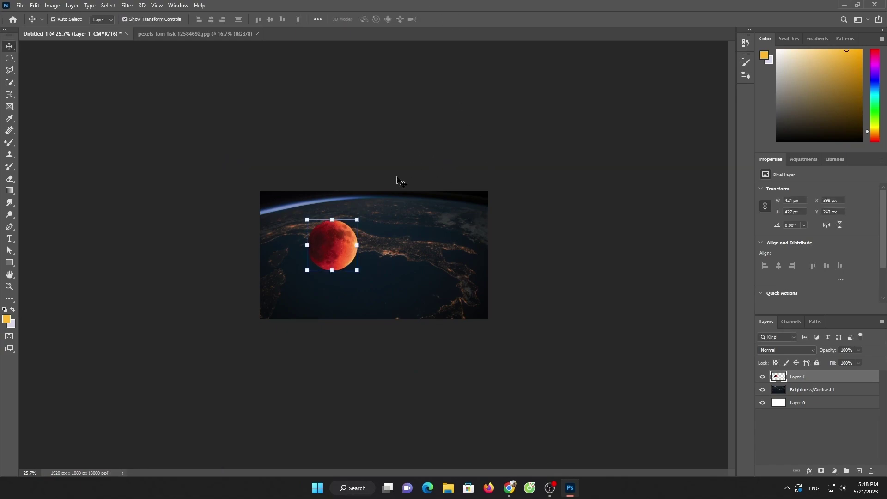
{"action": "scroll", "coordinate": [398, 180], "scroll_direction": "up", "scroll_amount": 3}
{"action": "left_click", "coordinate": [262, 34]}
Close the moon photo and open both the Earth and Mars images.
{"action": "left_click", "coordinate": [21, 5]}
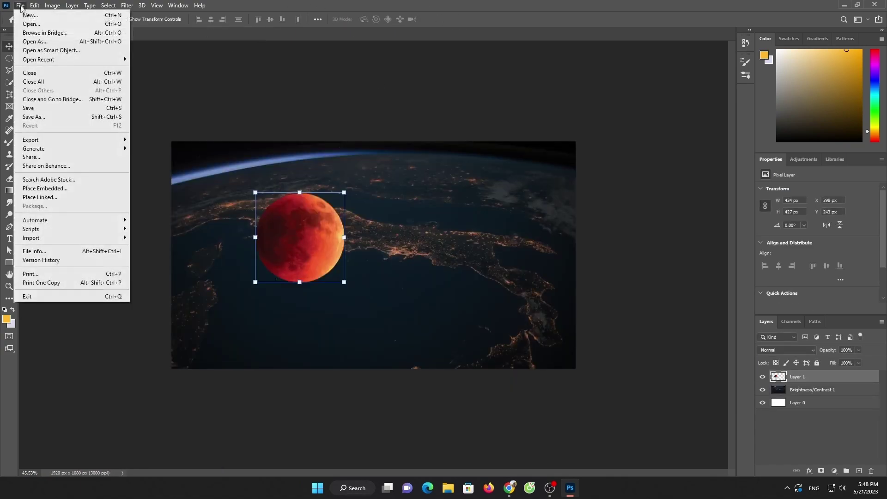
{"action": "left_click", "coordinate": [28, 24]}
{"action": "left_click", "coordinate": [304, 184]}
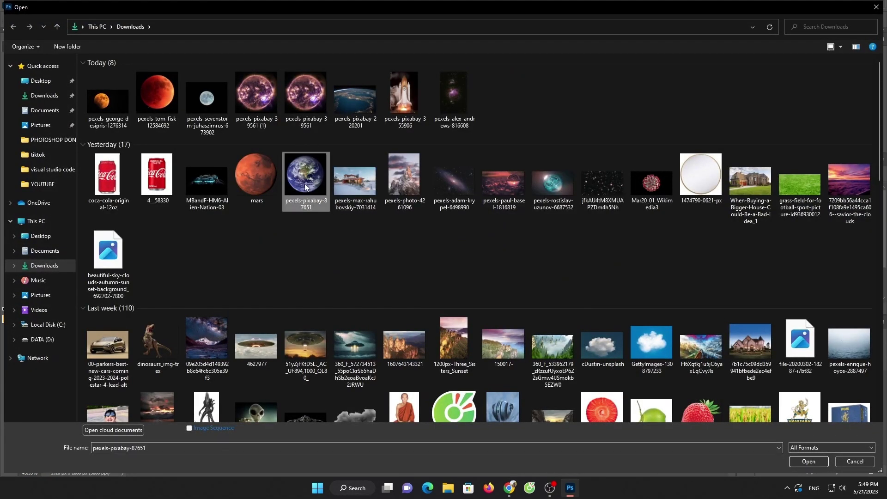
{"action": "left_click", "coordinate": [262, 189], "text": "ctrl"}
{"action": "left_click", "coordinate": [798, 461]}
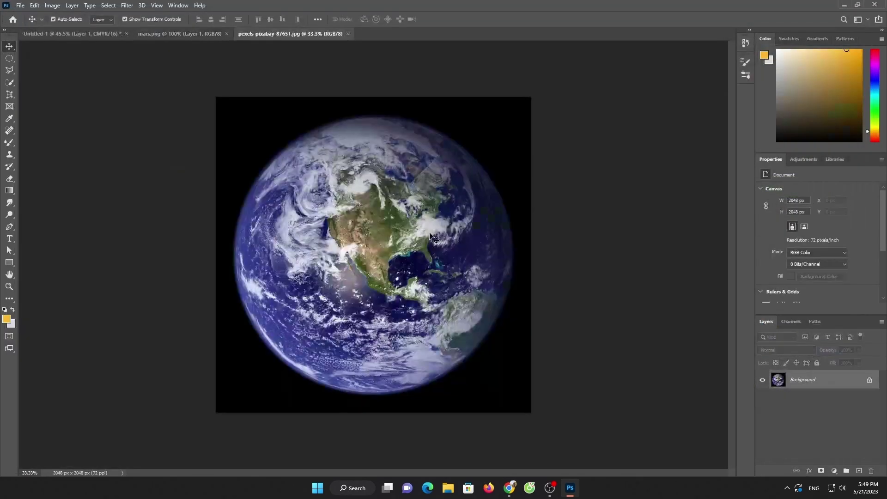
Quick Select the Earth, move it into the composite, and shrink it right of the moon.
{"action": "left_click", "coordinate": [10, 83]}
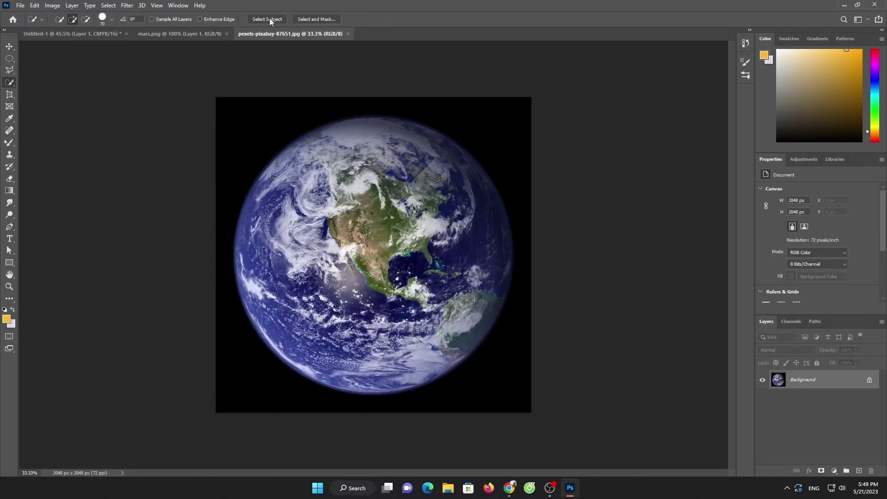
{"action": "left_click", "coordinate": [10, 47]}
{"action": "mouse_move", "coordinate": [374, 254]}
{"action": "left_mouse_down"}
{"action": "mouse_move", "coordinate": [646, 317]}
{"action": "mouse_move", "coordinate": [347, 321]}
{"action": "left_mouse_up"}
{"action": "left_click_drag", "start_coordinate": [287, 317], "coordinate": [432, 238]}
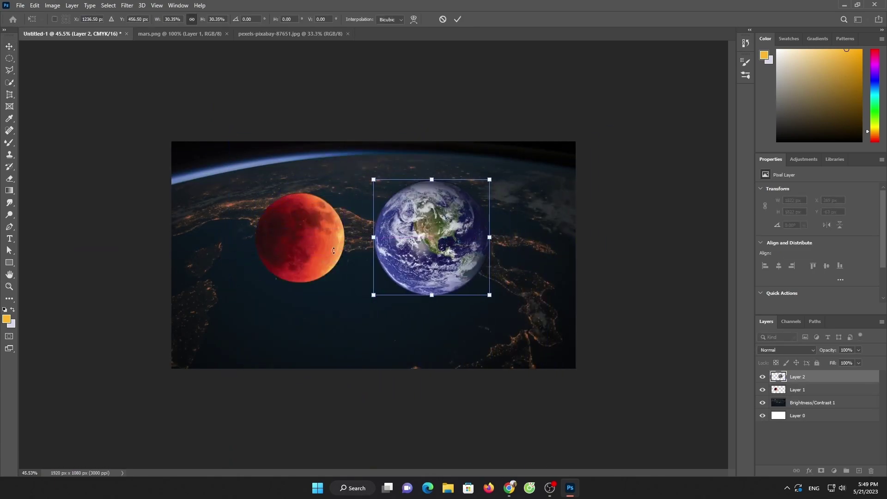
{"action": "left_click", "coordinate": [457, 19]}
Shift the moon further left and adjust Earth's position and size beside it.
{"action": "left_click_drag", "start_coordinate": [286, 239], "coordinate": [230, 240]}
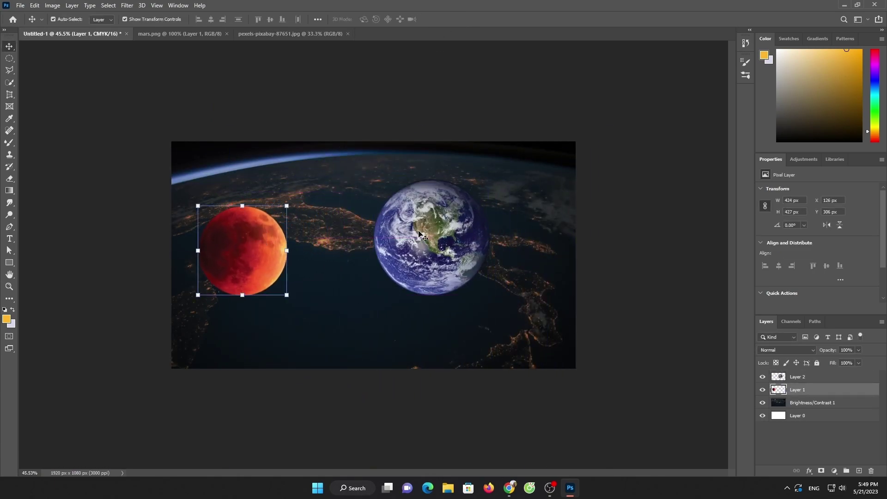
{"action": "left_click_drag", "start_coordinate": [423, 236], "coordinate": [377, 252]}
{"action": "left_click_drag", "start_coordinate": [384, 198], "coordinate": [383, 185]}
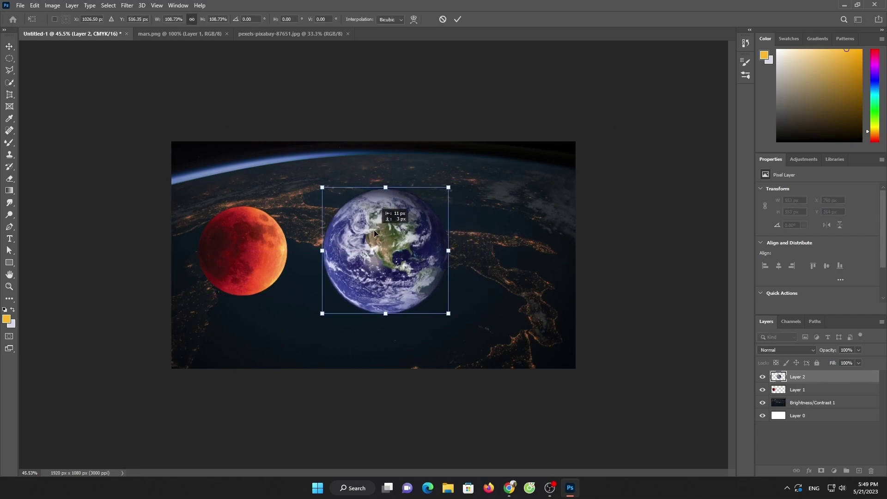
{"action": "left_click", "coordinate": [468, 19]}
{"action": "left_click", "coordinate": [348, 33]}
Close the Earth photo, bring Mars into the composite, and shrink it right of Earth.
{"action": "left_click", "coordinate": [180, 34]}
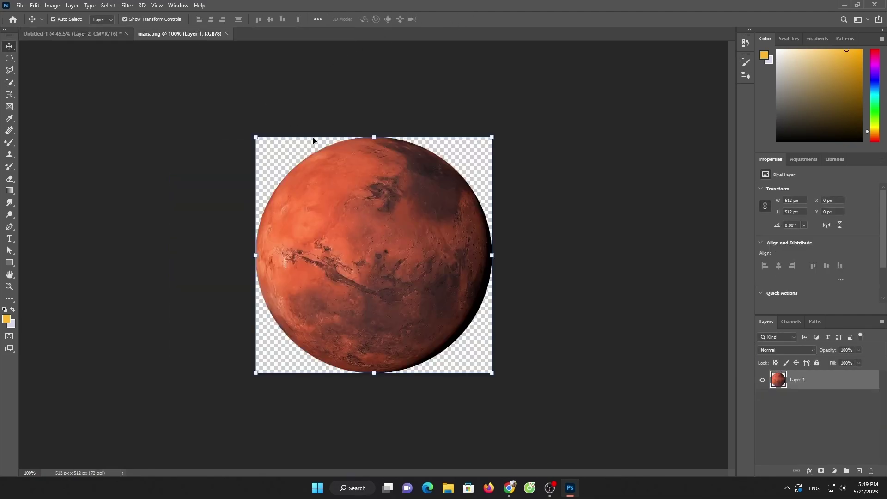
{"action": "left_click_drag", "start_coordinate": [42, 31], "coordinate": [507, 226]}
{"action": "key", "text": "Return"}
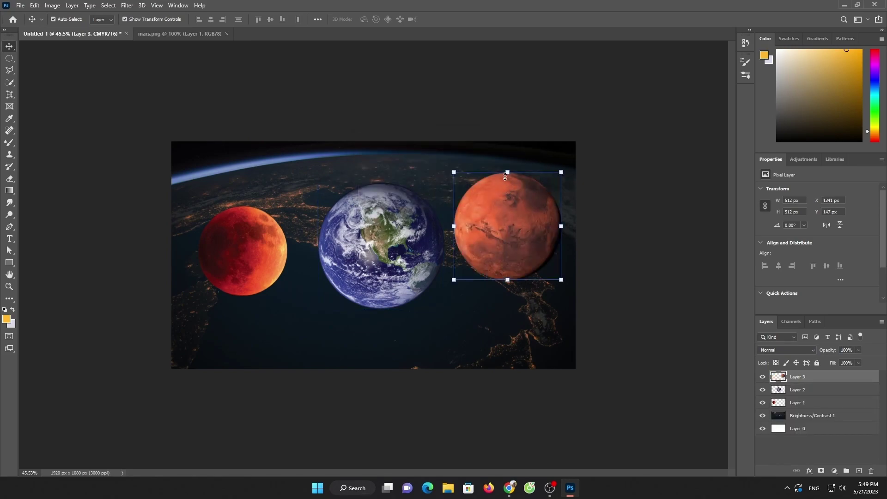
{"action": "key", "text": "ctrl+t"}
{"action": "left_click_drag", "start_coordinate": [507, 171], "coordinate": [511, 236]}
{"action": "left_click_drag", "start_coordinate": [416, 231], "coordinate": [383, 217]}
{"action": "left_click", "coordinate": [457, 19]}
Space the moon, Earth and Mars evenly at the same height.
{"action": "left_click_drag", "start_coordinate": [251, 273], "coordinate": [234, 245]}
{"action": "left_click_drag", "start_coordinate": [523, 253], "coordinate": [523, 234]}
{"action": "left_click", "coordinate": [388, 93]}
Close the mars.png file and start opening another image.
{"action": "left_click", "coordinate": [183, 33]}
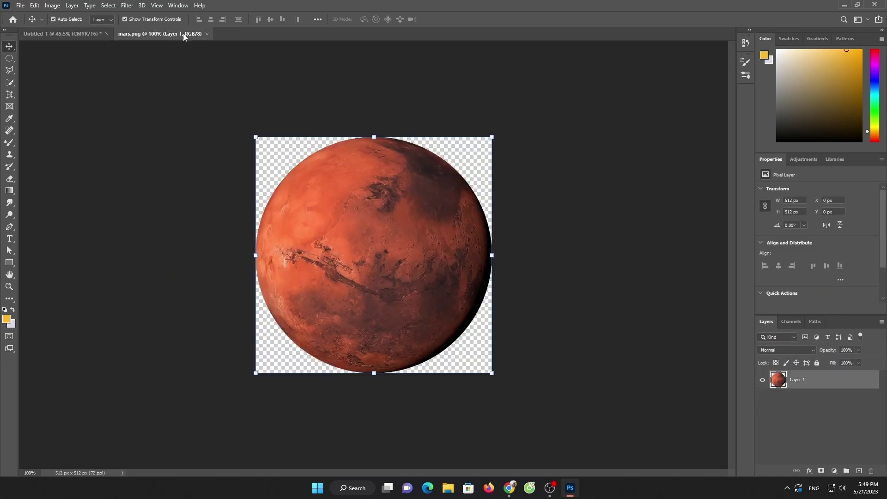
{"action": "key", "text": "ctrl+w"}
{"action": "left_click", "coordinate": [21, 5]}
{"action": "left_click", "coordinate": [20, 28]}
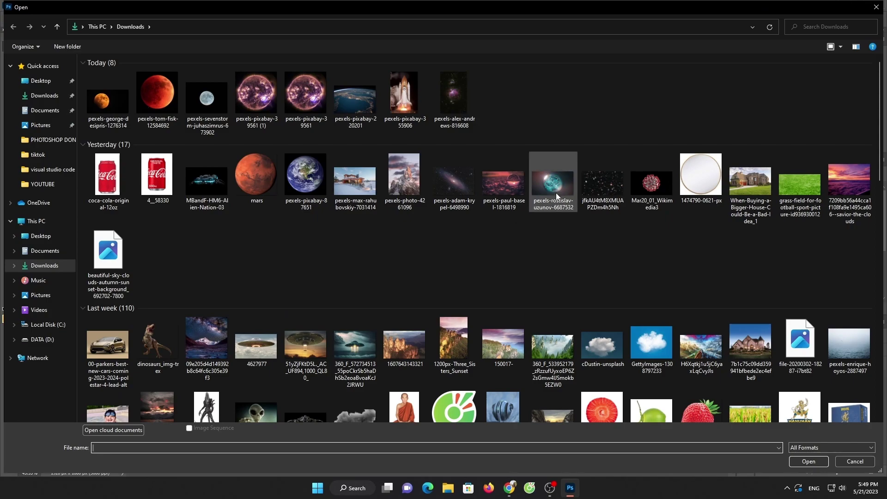
Bring the UFO from 4627977.jpg into the composite, flipped over and shrunk beneath the moon.
{"action": "scroll", "coordinate": [556, 193], "scroll_direction": "down", "scroll_amount": 5}
{"action": "double_click", "coordinate": [256, 155]}
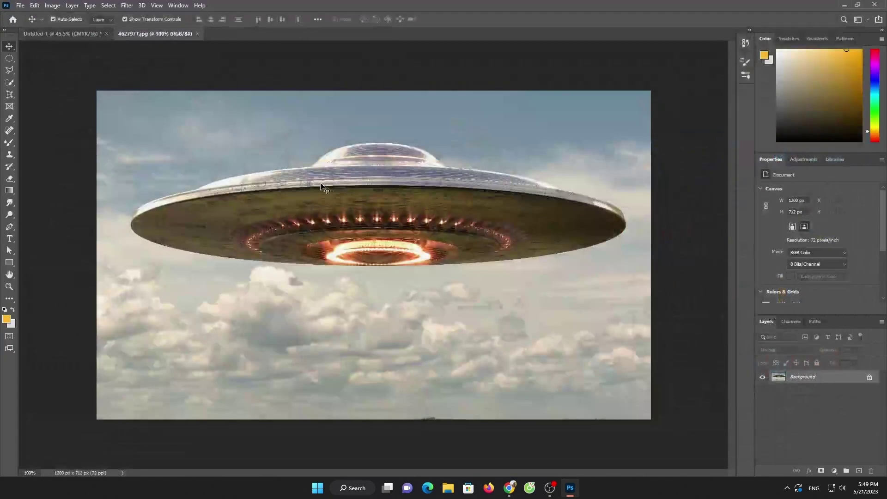
{"action": "left_click", "coordinate": [9, 83]}
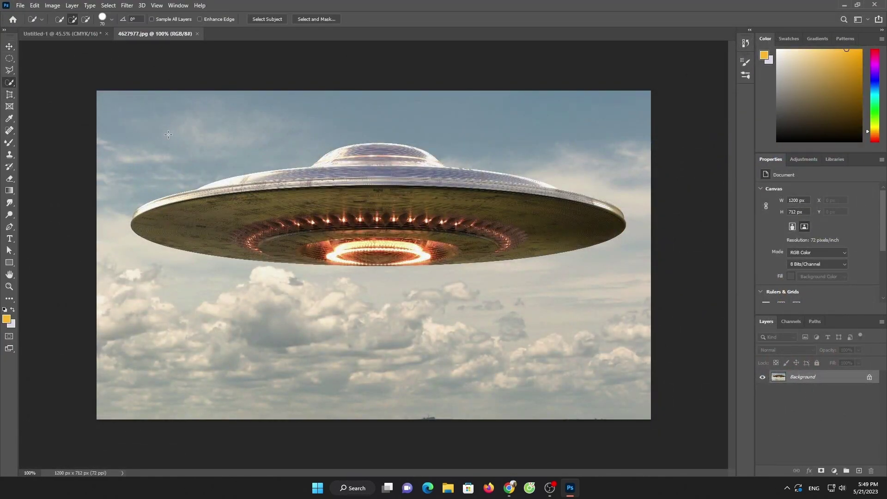
{"action": "key", "text": "v"}
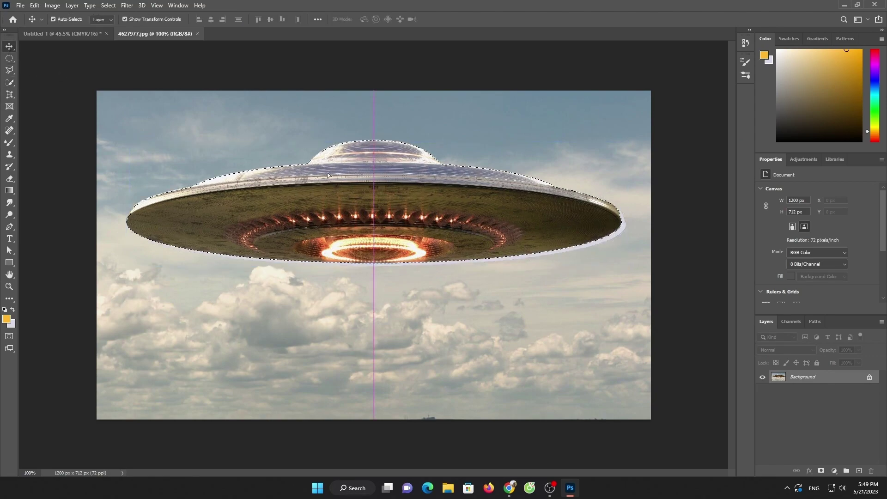
{"action": "mouse_move", "coordinate": [376, 217]}
{"action": "left_mouse_down"}
{"action": "mouse_move", "coordinate": [412, 321]}
{"action": "mouse_move", "coordinate": [170, 281]}
{"action": "mouse_move", "coordinate": [300, 316]}
{"action": "left_mouse_up"}
{"action": "mouse_move", "coordinate": [350, 330]}
{"action": "left_mouse_down"}
{"action": "mouse_move", "coordinate": [247, 297]}
{"action": "mouse_move", "coordinate": [232, 301]}
{"action": "left_mouse_up"}
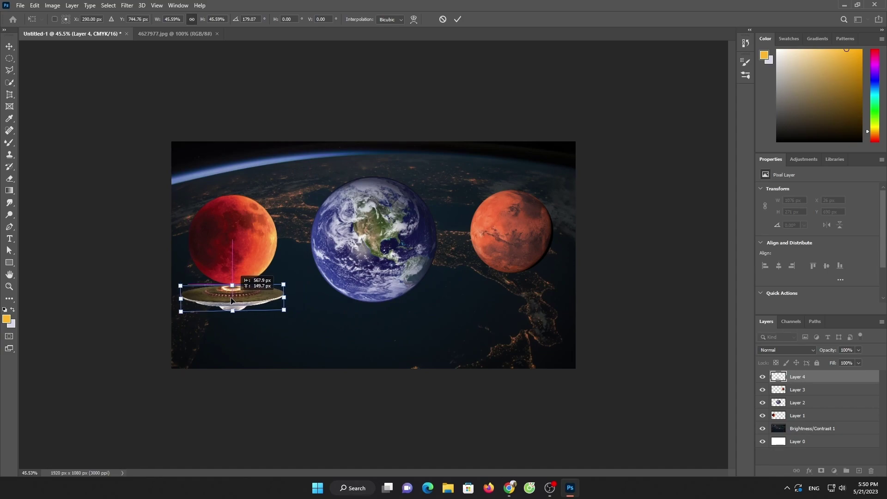
{"action": "left_click", "coordinate": [458, 19]}
Duplicate the UFO twice, placing resized copies beneath Earth and Mars.
{"action": "key", "text": "ctrl+j"}
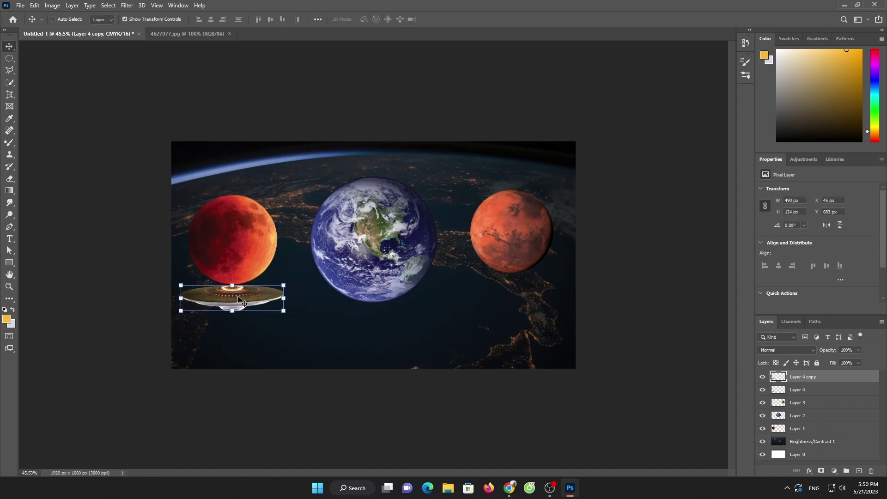
{"action": "left_click_drag", "start_coordinate": [425, 328], "coordinate": [442, 337]}
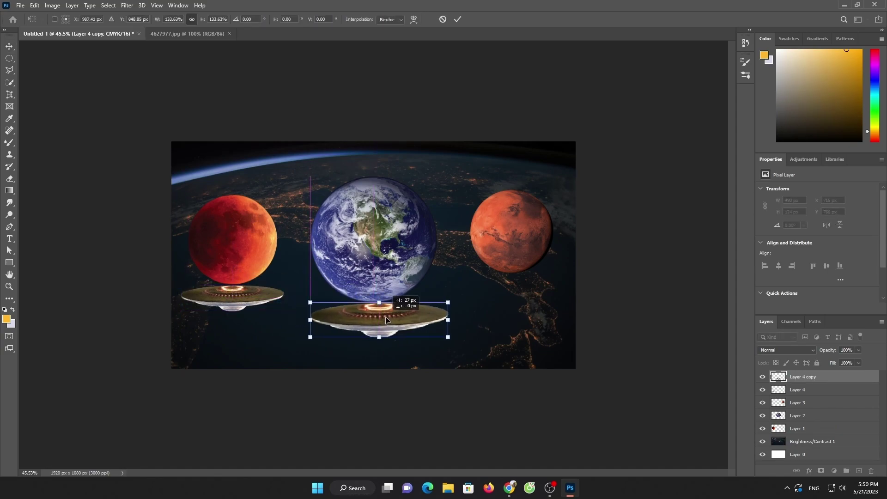
{"action": "mouse_move", "coordinate": [384, 325]}
{"action": "left_mouse_down"}
{"action": "mouse_move", "coordinate": [376, 329]}
{"action": "mouse_move", "coordinate": [513, 302]}
{"action": "left_mouse_up"}
{"action": "key", "text": "Return"}
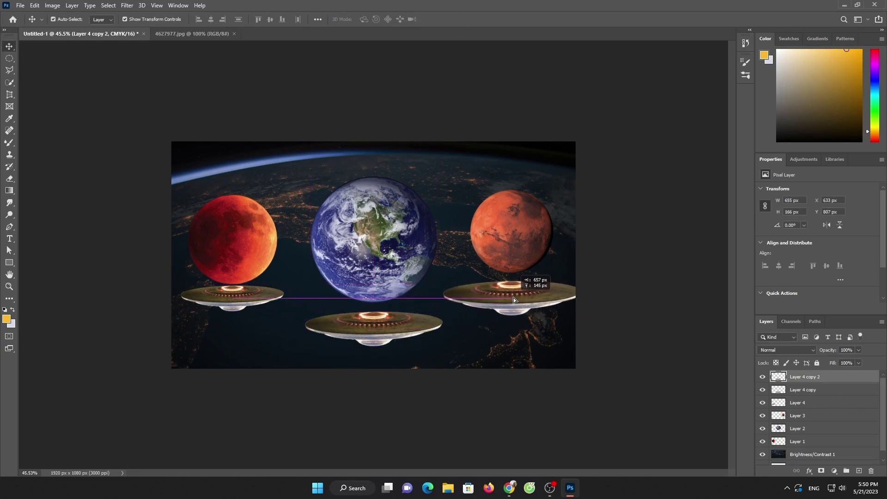
{"action": "mouse_move", "coordinate": [449, 299]}
{"action": "left_mouse_down"}
{"action": "mouse_move", "coordinate": [502, 298]}
{"action": "mouse_move", "coordinate": [468, 295]}
{"action": "left_mouse_up"}
{"action": "left_click_drag", "start_coordinate": [522, 293], "coordinate": [514, 290]}
On a new layer, paint a soft yellow glow and squash it flat onto the left UFO.
{"action": "left_click", "coordinate": [457, 19]}
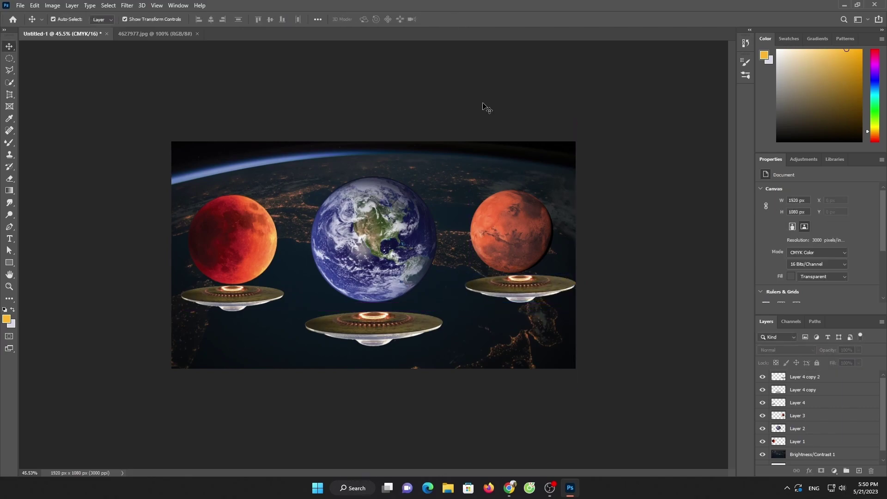
{"action": "key", "text": "ctrl+shift+alt+n"}
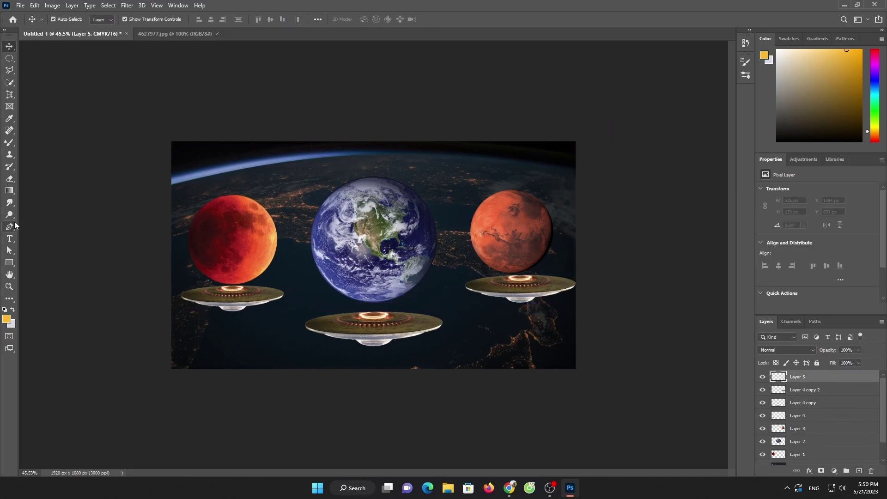
{"action": "left_click", "coordinate": [9, 142]}
{"action": "left_click", "coordinate": [291, 223]}
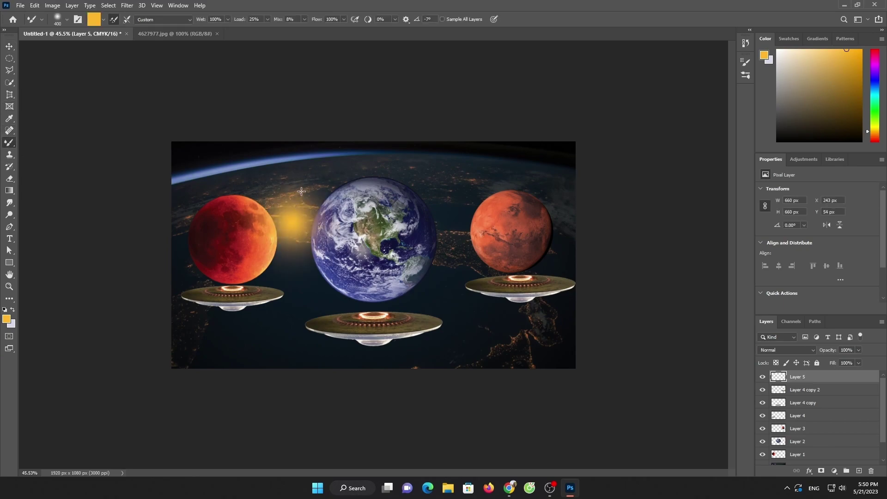
{"action": "key", "text": "v"}
{"action": "left_click_drag", "start_coordinate": [282, 156], "coordinate": [226, 252]}
{"action": "key", "text": "ctrl+t"}
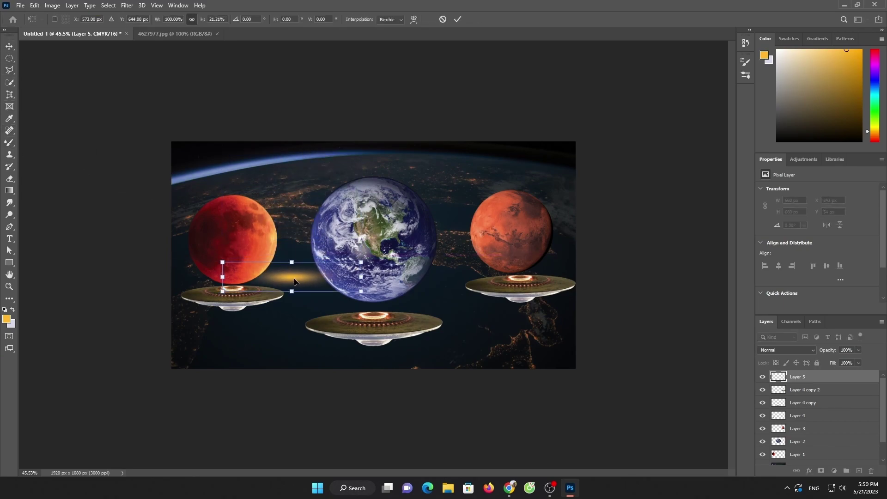
{"action": "left_click_drag", "start_coordinate": [228, 188], "coordinate": [237, 290]}
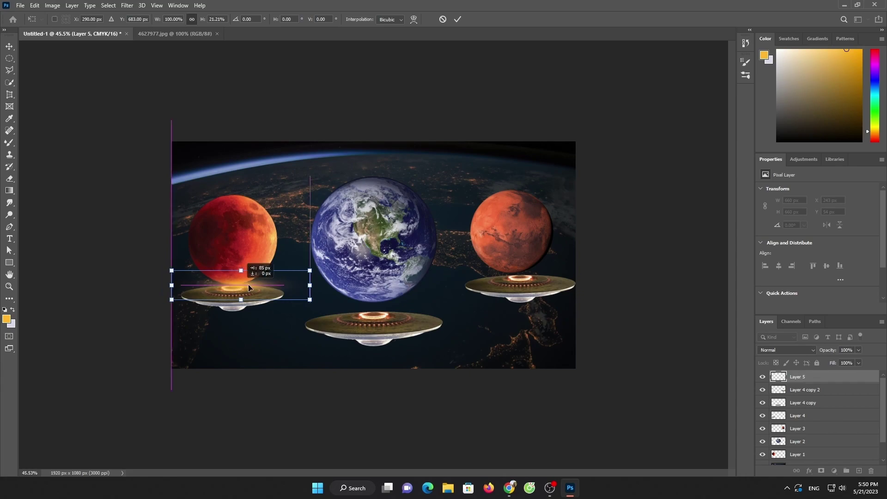
{"action": "left_click", "coordinate": [458, 19]}
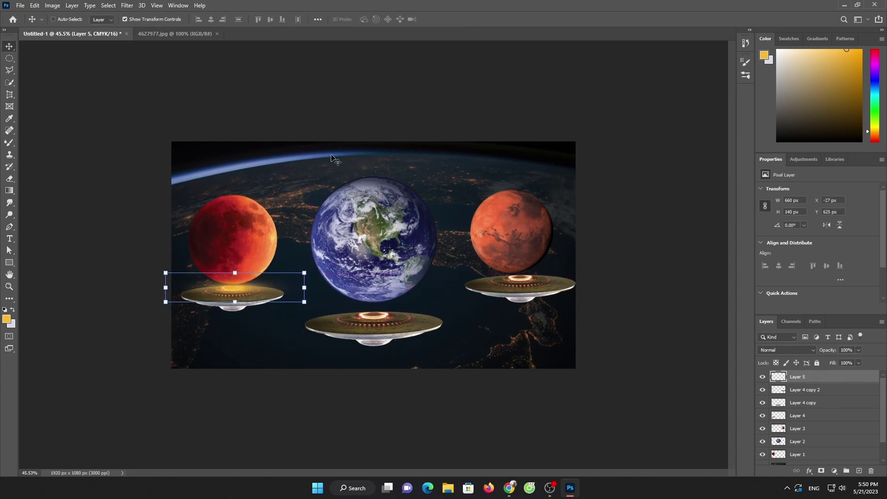
Copy the glow onto the middle UFO, enlarged to fit, and onto the Mars UFO.
{"action": "key", "text": "ctrl+j"}
{"action": "left_click_drag", "start_coordinate": [240, 294], "coordinate": [377, 320]}
{"action": "key", "text": "ctrl+t"}
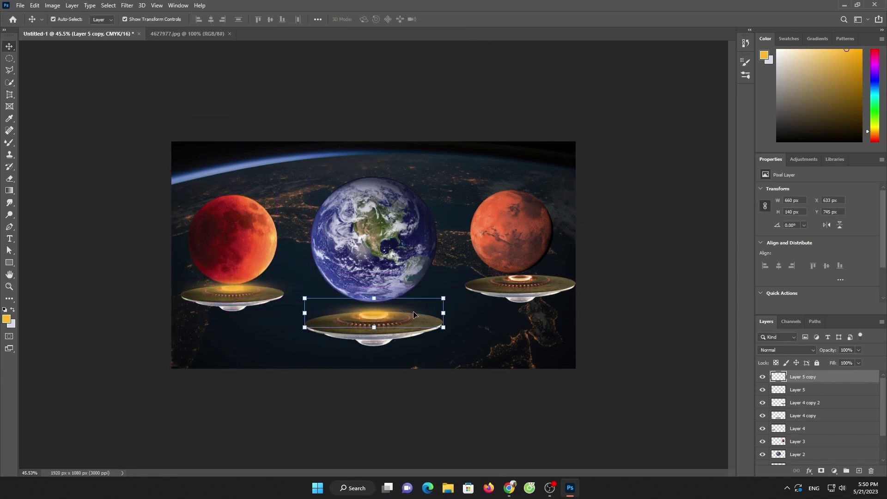
{"action": "left_click_drag", "start_coordinate": [456, 309], "coordinate": [482, 309]}
{"action": "left_click_drag", "start_coordinate": [407, 308], "coordinate": [514, 279]}
{"action": "left_click", "coordinate": [458, 19]}
{"action": "key", "text": "ctrl+j"}
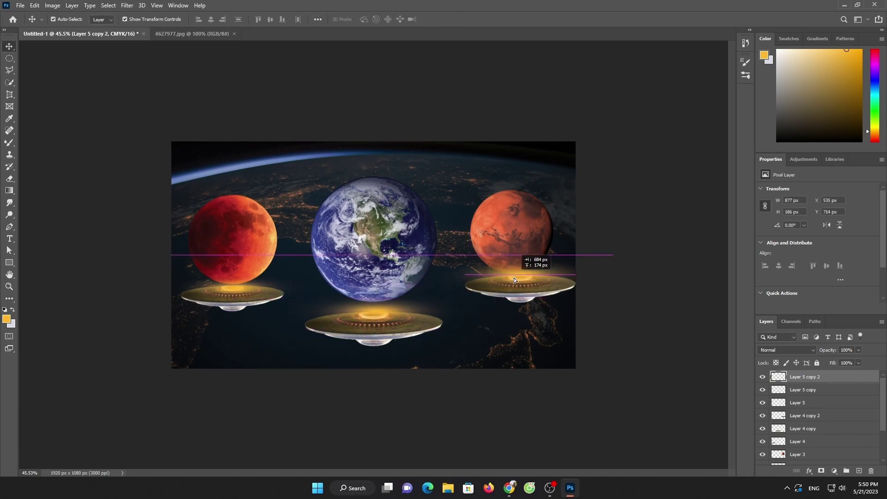
{"action": "left_click", "coordinate": [614, 170]}
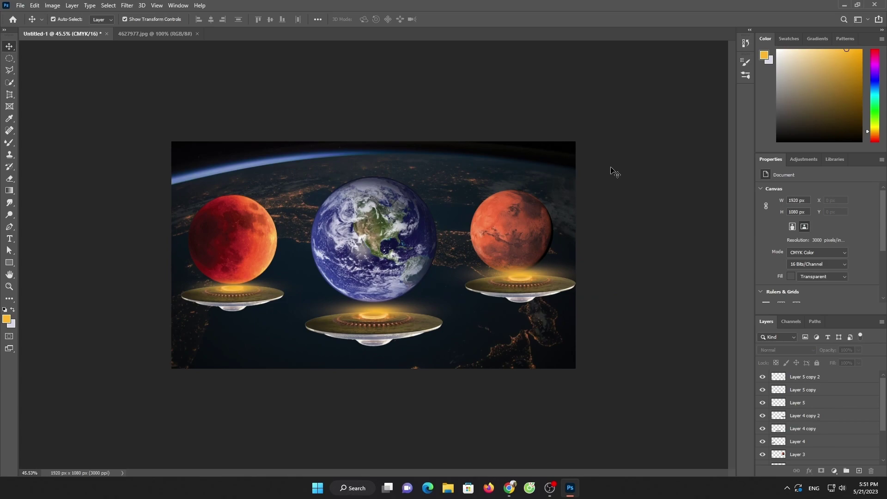
Apply a Motion Blur with angle -52 and distance 11 to the Earth layer.
{"action": "left_click", "coordinate": [362, 237]}
{"action": "left_click", "coordinate": [127, 5]}
{"action": "mouse_move", "coordinate": [132, 123]}
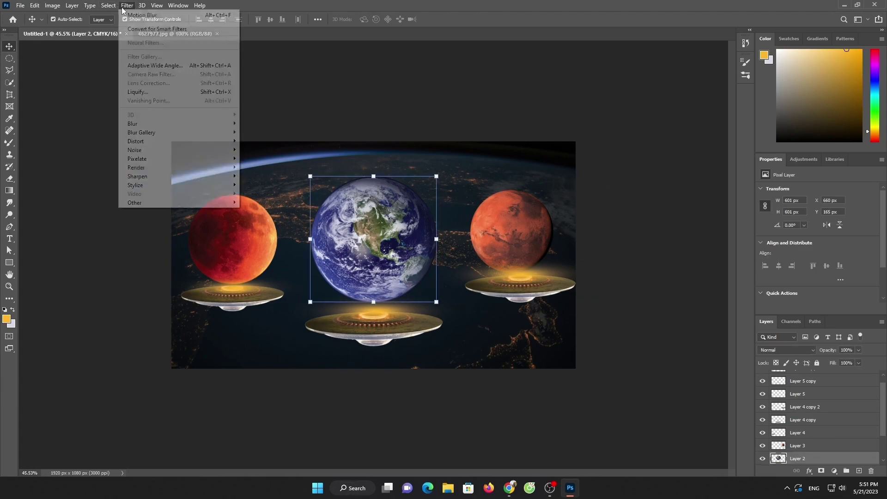
{"action": "left_click", "coordinate": [271, 177]}
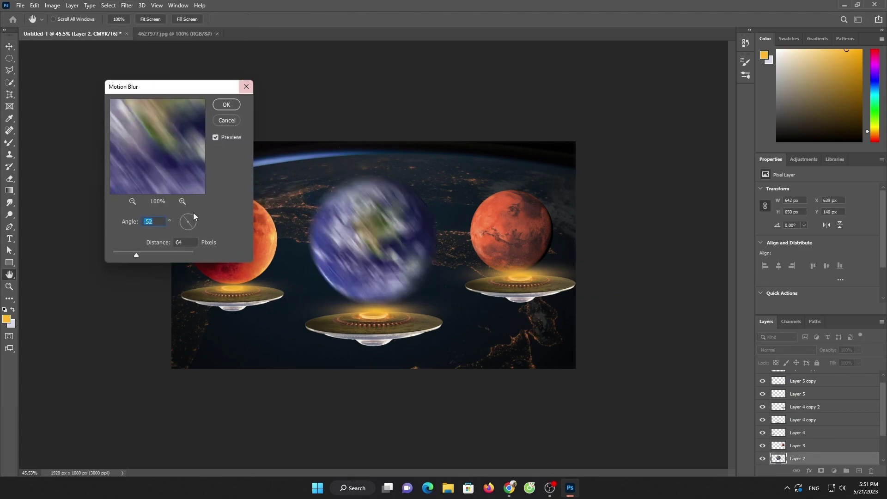
{"action": "left_click_drag", "start_coordinate": [128, 253], "coordinate": [117, 252]}
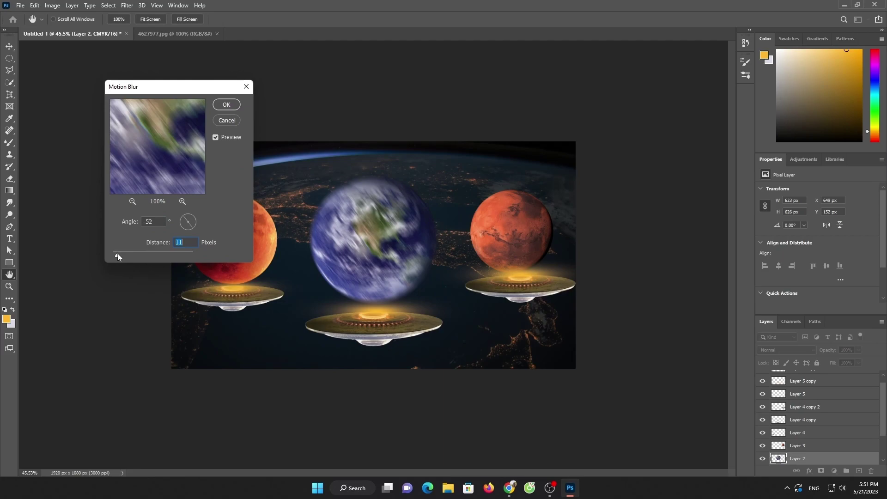
{"action": "left_click", "coordinate": [227, 104]}
Apply the same motion blur to the red moon and Mars layers.
{"action": "left_click", "coordinate": [235, 233]}
{"action": "left_click", "coordinate": [132, 6]}
{"action": "mouse_move", "coordinate": [177, 124]}
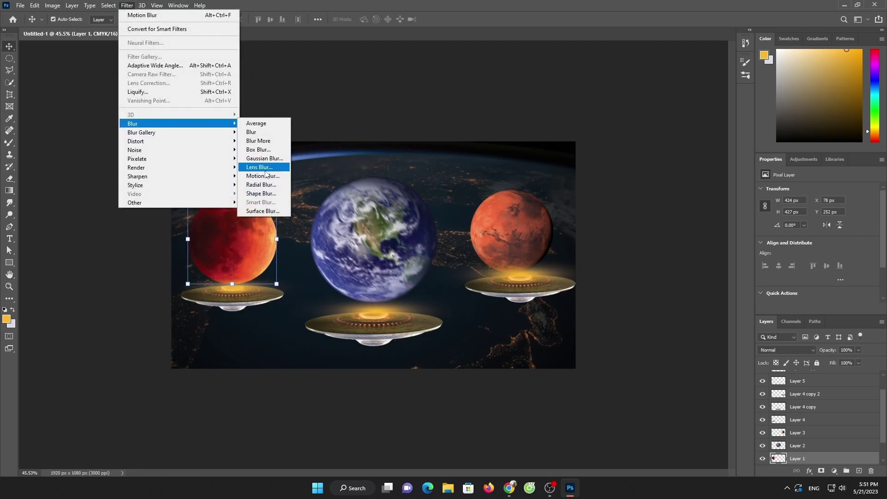
{"action": "left_click", "coordinate": [266, 187]}
{"action": "left_click", "coordinate": [231, 105]}
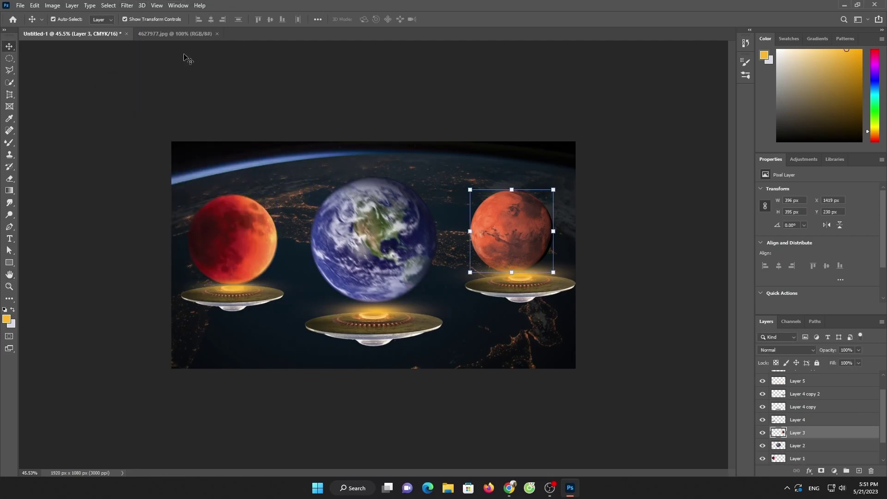
{"action": "left_click", "coordinate": [134, 5]}
{"action": "left_click", "coordinate": [266, 185]}
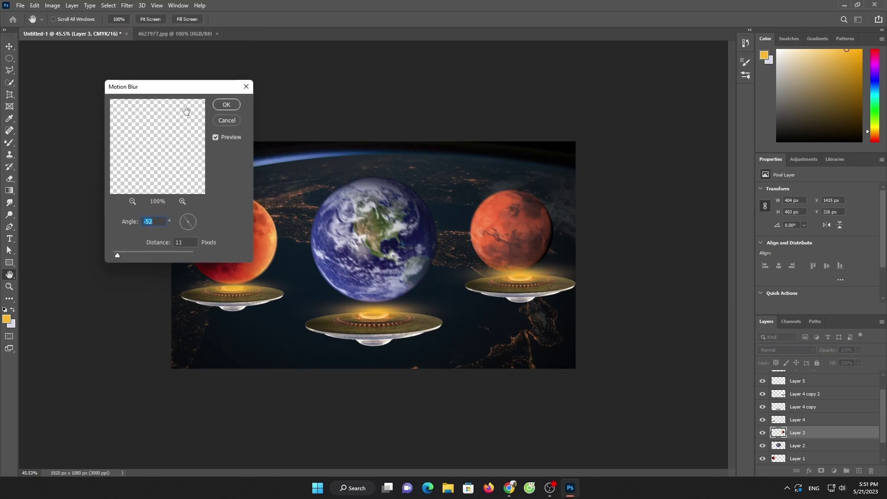
{"action": "left_click", "coordinate": [226, 104]}
{"action": "left_click", "coordinate": [386, 342]}
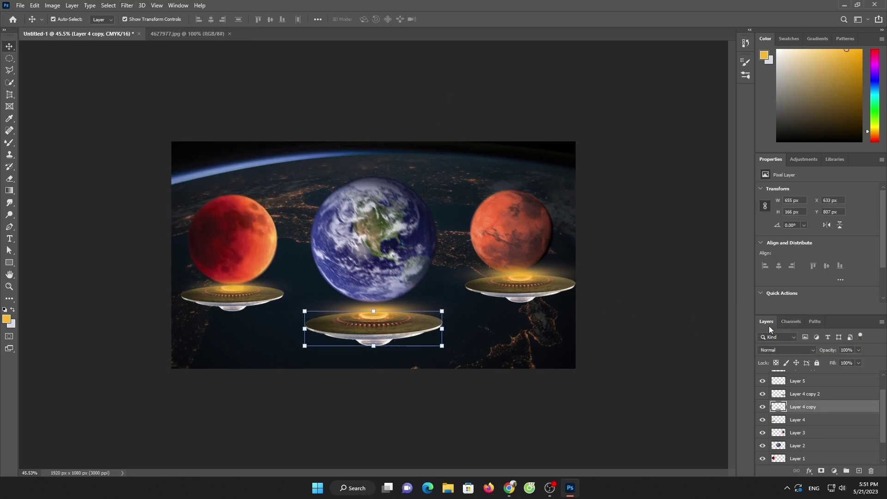
Close the UFO photo and open the glass bubble photo.
{"action": "left_click", "coordinate": [177, 34]}
{"action": "left_click", "coordinate": [229, 34]}
{"action": "left_click", "coordinate": [20, 6]}
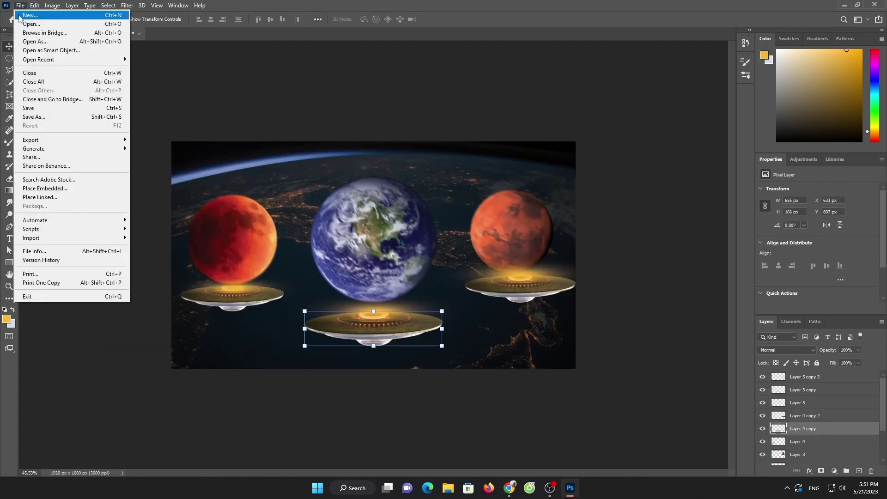
{"action": "left_click", "coordinate": [32, 26]}
{"action": "scroll", "coordinate": [206, 157], "scroll_direction": "down", "scroll_amount": 15}
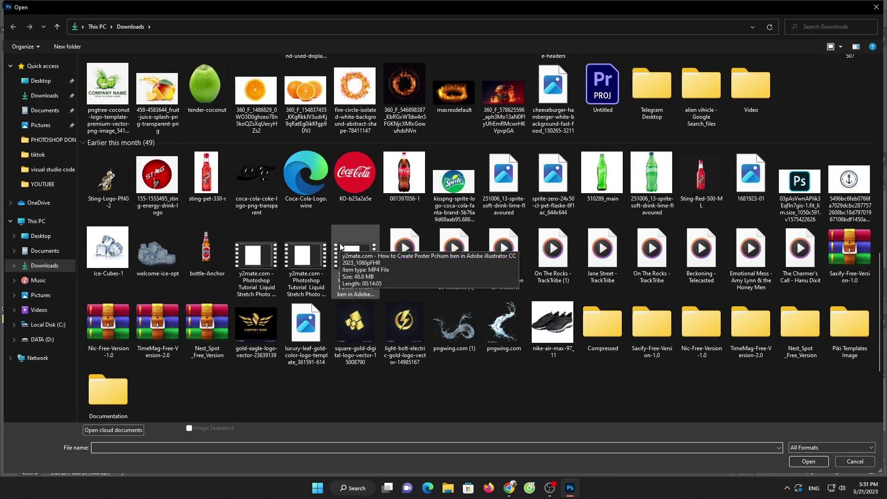
{"action": "scroll", "coordinate": [341, 246], "scroll_direction": "up", "scroll_amount": 10}
{"action": "scroll", "coordinate": [341, 246], "scroll_direction": "down", "scroll_amount": 3}
{"action": "scroll", "coordinate": [341, 247], "scroll_direction": "down", "scroll_amount": 3}
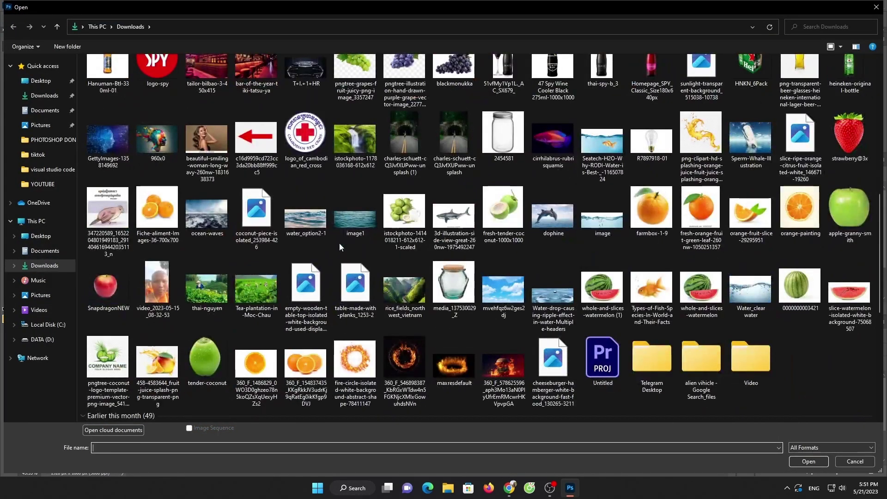
{"action": "mouse_move", "coordinate": [602, 215]}
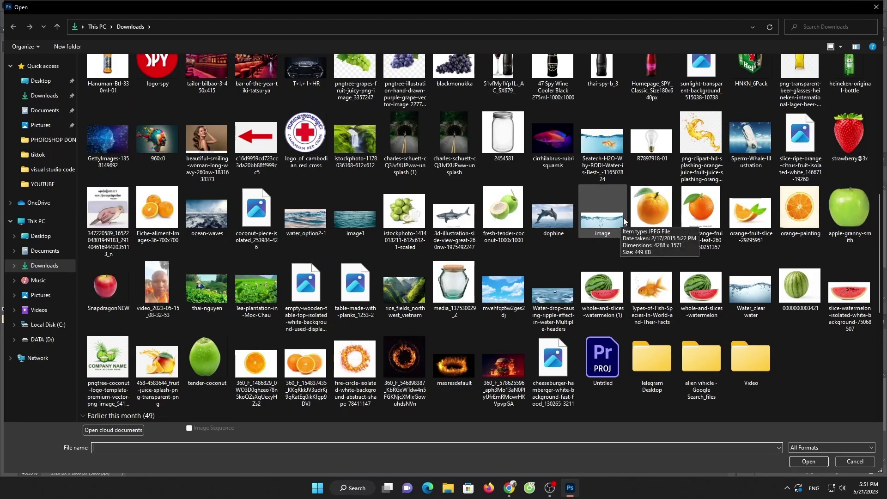
{"action": "scroll", "coordinate": [466, 229], "scroll_direction": "up", "scroll_amount": 10}
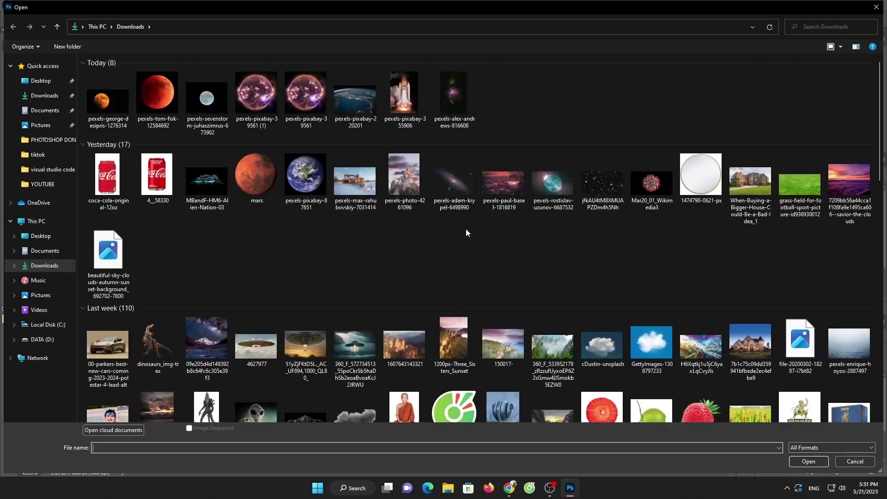
{"action": "key", "text": "Escape"}
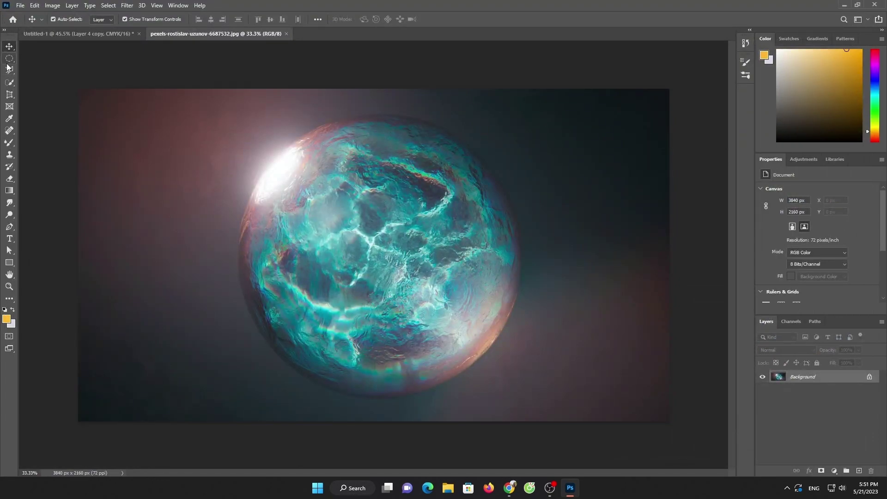
Draw an elliptical marquee snugly around the whole glass bubble.
{"action": "left_click", "coordinate": [9, 58]}
{"action": "left_click_drag", "start_coordinate": [253, 162], "coordinate": [522, 329]}
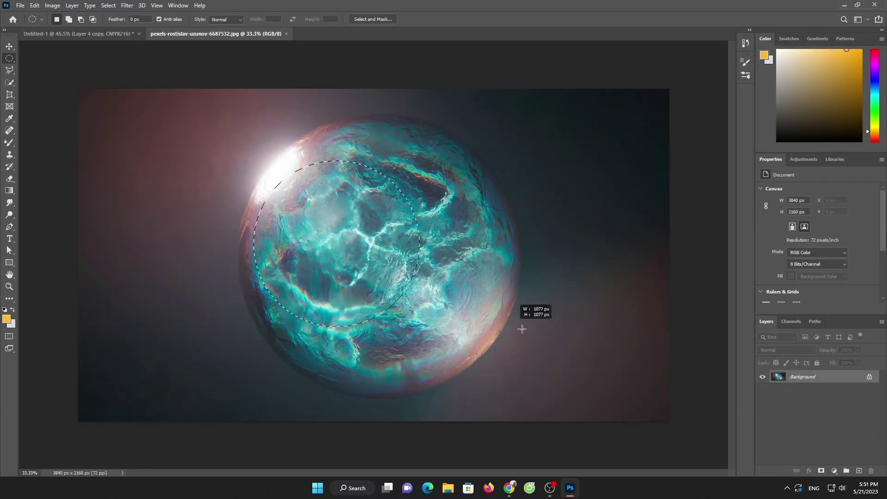
{"action": "mouse_move", "coordinate": [523, 329]}
{"action": "left_mouse_down"}
{"action": "mouse_move", "coordinate": [679, 359]}
{"action": "mouse_move", "coordinate": [716, 394]}
{"action": "left_mouse_up"}
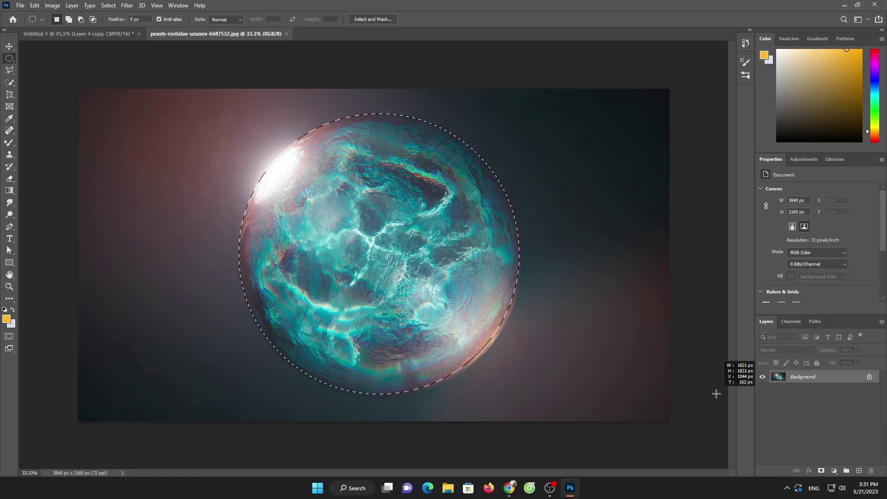
{"action": "left_click_drag", "start_coordinate": [717, 394], "coordinate": [722, 397]}
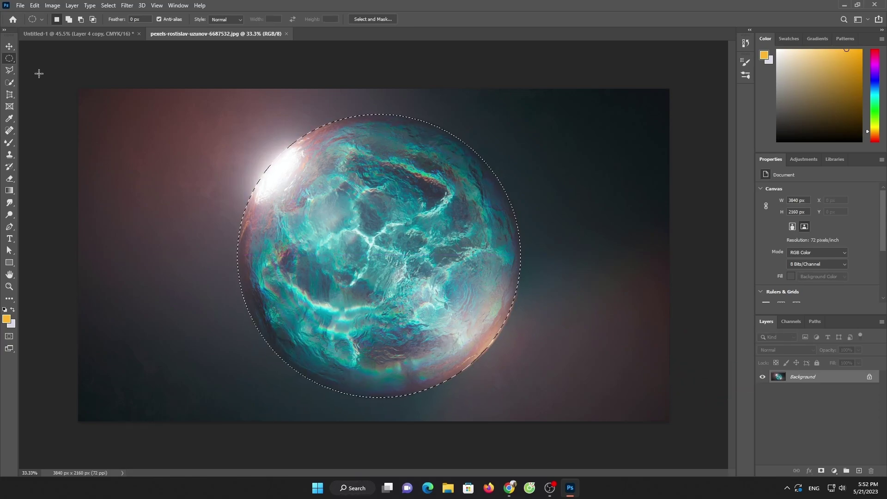
Move the selected bubble into Untitled-1 and raise Layer 6 to the top.
{"action": "key", "text": "v"}
{"action": "mouse_move", "coordinate": [313, 212]}
{"action": "left_mouse_down"}
{"action": "mouse_move", "coordinate": [348, 237]}
{"action": "mouse_move", "coordinate": [352, 184]}
{"action": "left_mouse_up"}
{"action": "left_click_drag", "start_coordinate": [798, 428], "coordinate": [797, 373]}
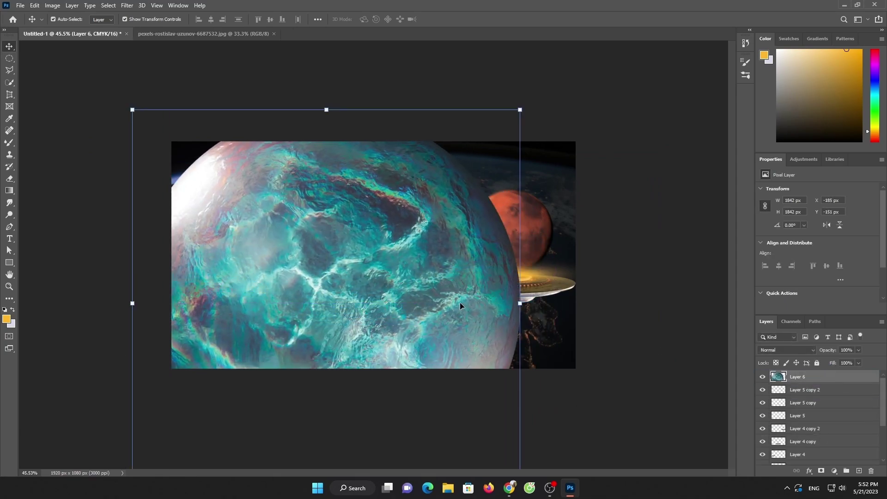
Shrink the bubble to about 708 px and fit it around the red moon.
{"action": "mouse_move", "coordinate": [520, 303]}
{"action": "left_mouse_down"}
{"action": "mouse_move", "coordinate": [258, 303]}
{"action": "mouse_move", "coordinate": [271, 278]}
{"action": "left_mouse_up"}
{"action": "left_click_drag", "start_coordinate": [235, 329], "coordinate": [218, 354]}
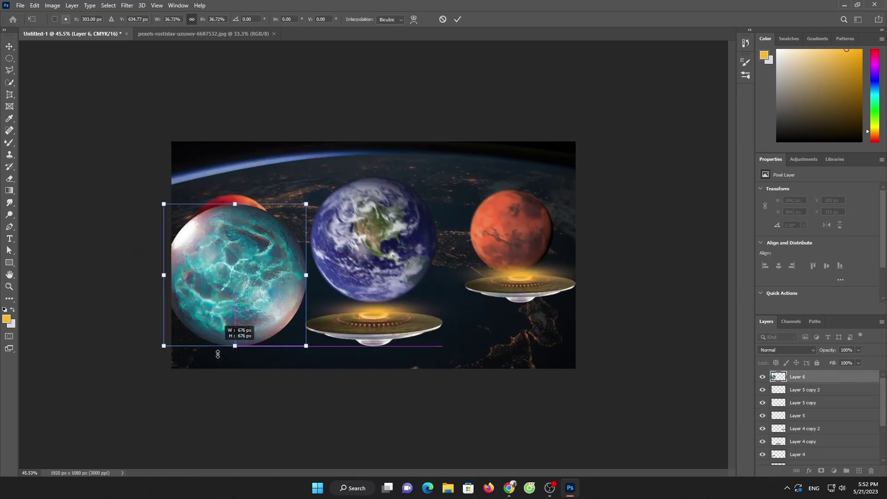
{"action": "left_click_drag", "start_coordinate": [235, 268], "coordinate": [244, 281]}
{"action": "left_click", "coordinate": [457, 19]}
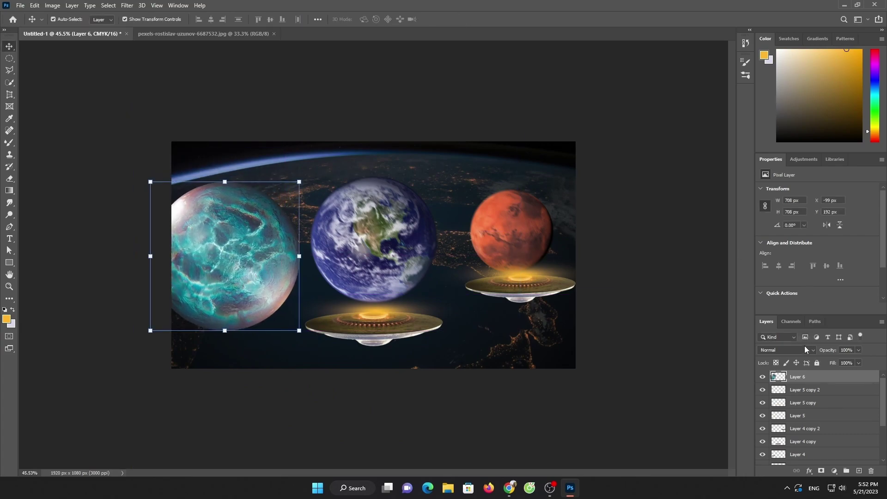
Set the bubble's blend mode to Lighten and duplicate it over Earth and Mars.
{"action": "left_click", "coordinate": [806, 350]}
{"action": "left_click", "coordinate": [786, 317]}
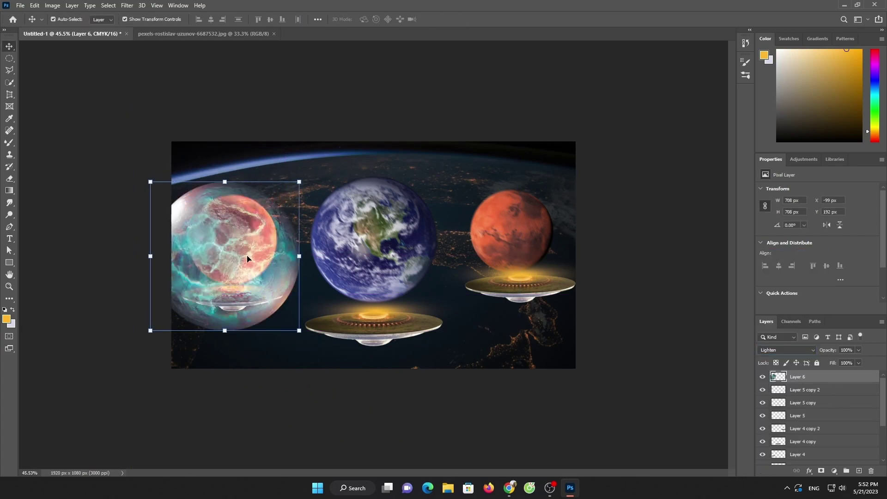
{"action": "mouse_move", "coordinate": [248, 259]}
{"action": "left_mouse_down"}
{"action": "mouse_move", "coordinate": [402, 242]}
{"action": "mouse_move", "coordinate": [523, 249]}
{"action": "left_mouse_up"}
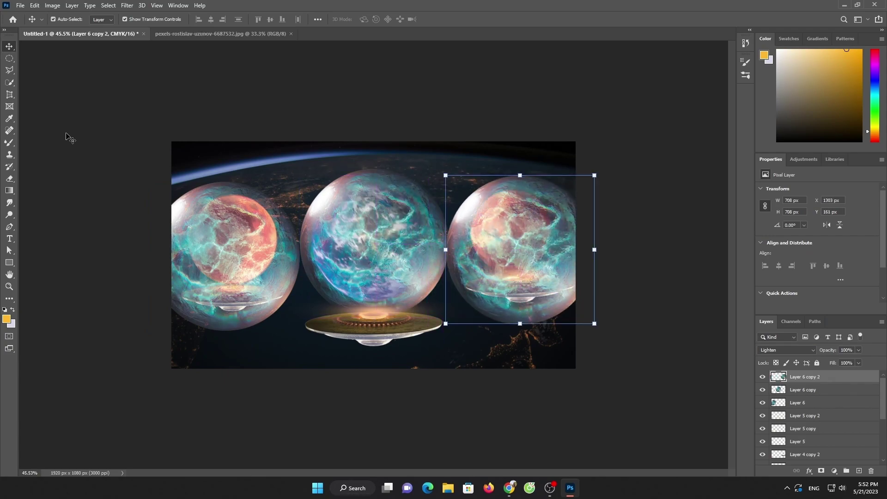
Erase the teal bubble interiors over Mars, Earth and the red moon, layer by layer.
{"action": "left_click", "coordinate": [9, 178]}
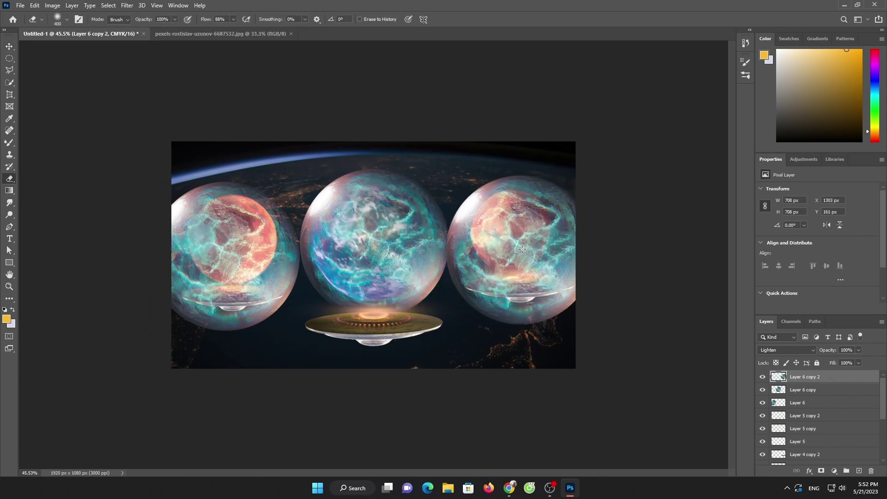
{"action": "left_click_drag", "start_coordinate": [523, 249], "coordinate": [525, 211]}
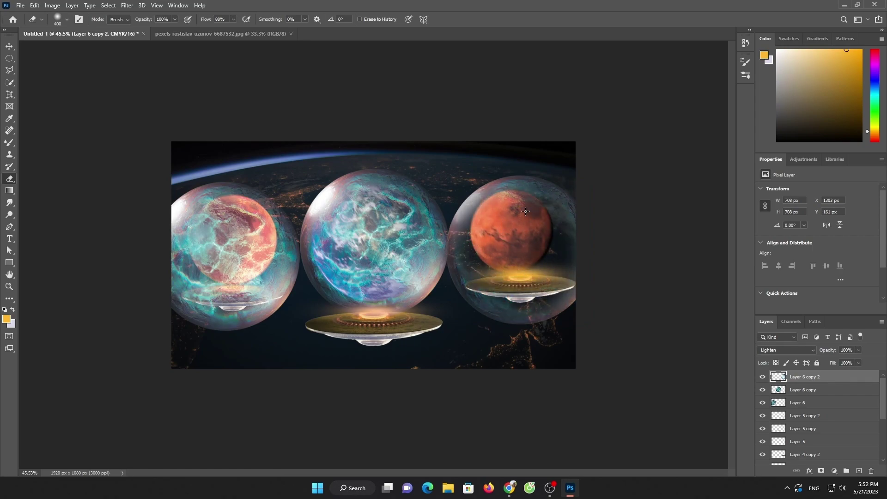
{"action": "left_click", "coordinate": [814, 393]}
{"action": "left_click_drag", "start_coordinate": [386, 241], "coordinate": [404, 211]}
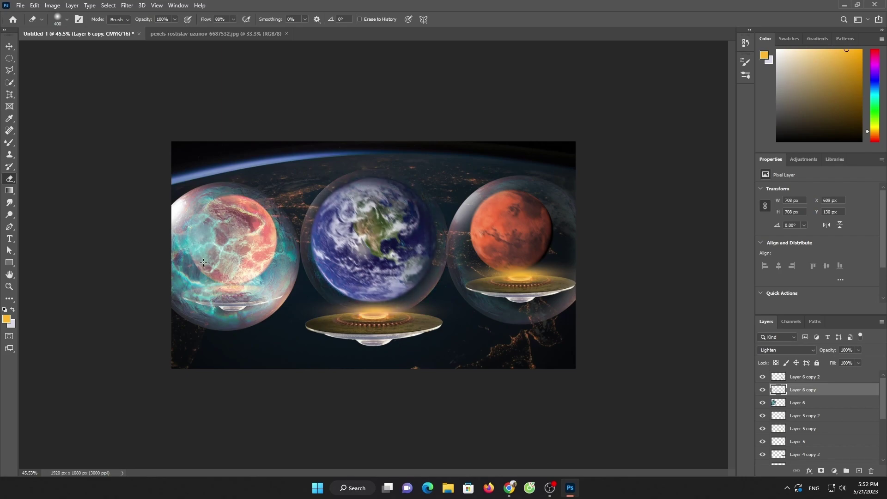
{"action": "left_click", "coordinate": [786, 403]}
{"action": "mouse_move", "coordinate": [217, 236]}
{"action": "left_mouse_down"}
{"action": "mouse_move", "coordinate": [261, 225]}
{"action": "mouse_move", "coordinate": [191, 235]}
{"action": "left_mouse_up"}
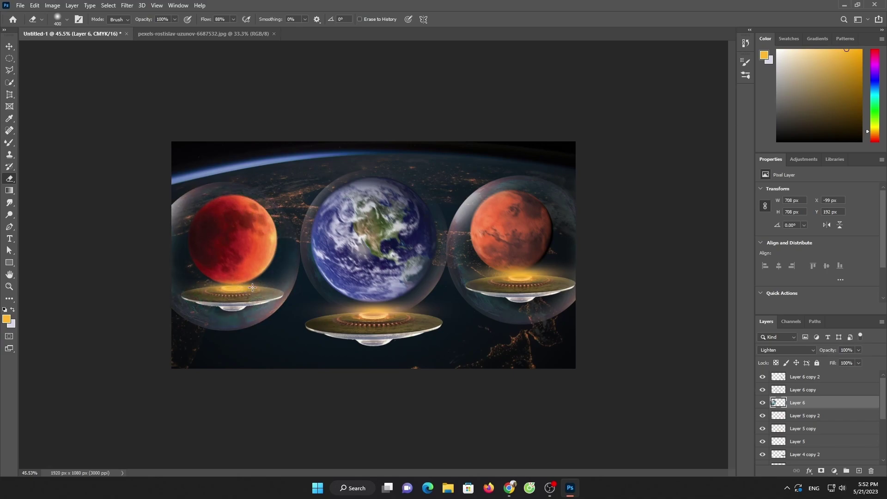
{"action": "left_click", "coordinate": [804, 377]}
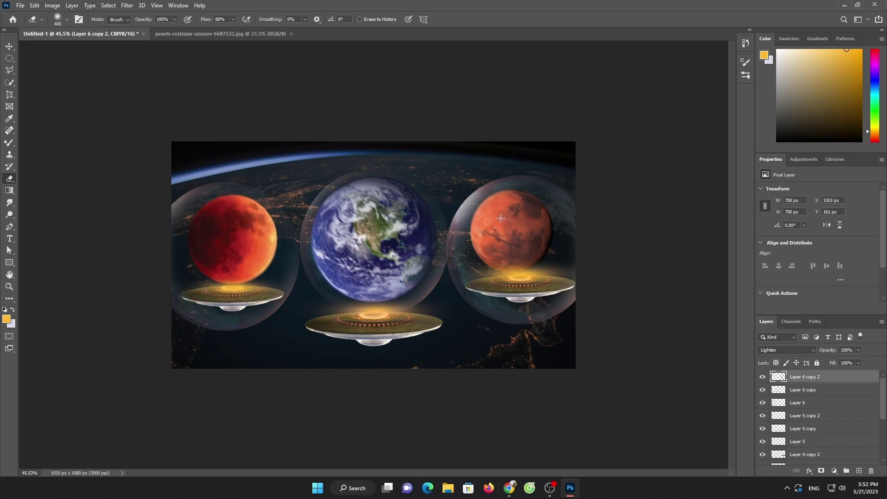
Close the bubble photo and open the virus image Mar20_01_Wikimedia3.jpg.
{"action": "left_click", "coordinate": [268, 33]}
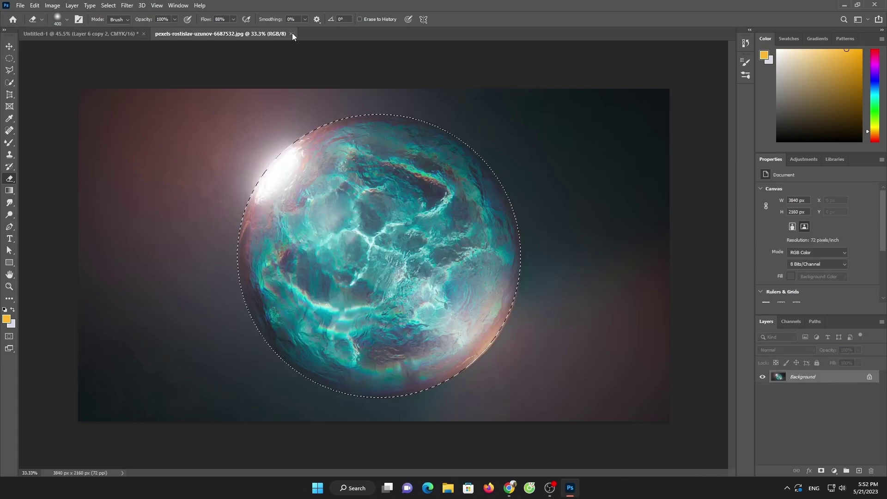
{"action": "left_click", "coordinate": [20, 5]}
{"action": "left_click", "coordinate": [37, 27]}
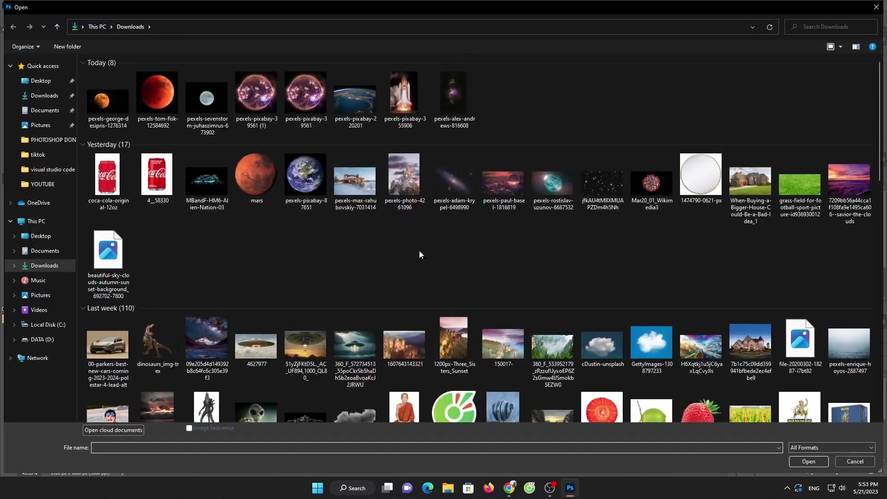
{"action": "scroll", "coordinate": [419, 250], "scroll_direction": "down", "scroll_amount": 5}
{"action": "scroll", "coordinate": [427, 232], "scroll_direction": "up", "scroll_amount": 5}
{"action": "double_click", "coordinate": [702, 180]}
Quick-select the virus, move it into Untitled-1 and scale it down near the top.
{"action": "left_click", "coordinate": [9, 84]}
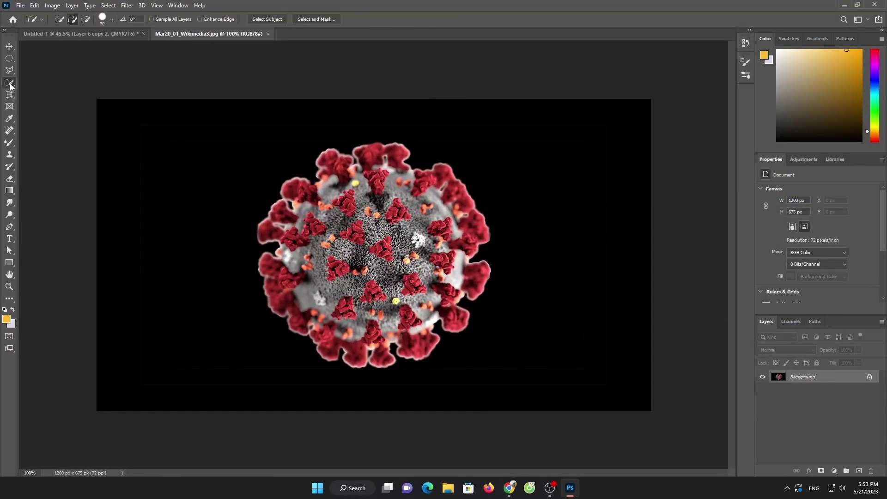
{"action": "left_click", "coordinate": [9, 47]}
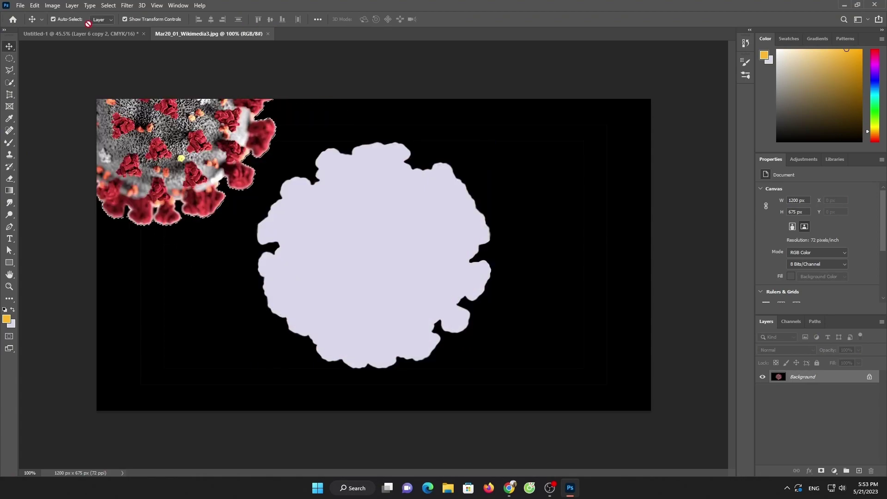
{"action": "left_click_drag", "start_coordinate": [374, 255], "coordinate": [296, 195]}
{"action": "key", "text": "ctrl+t"}
{"action": "mouse_move", "coordinate": [280, 143]}
{"action": "left_mouse_down"}
{"action": "mouse_move", "coordinate": [281, 214]}
{"action": "mouse_move", "coordinate": [283, 181]}
{"action": "left_mouse_up"}
{"action": "key", "text": "Return"}
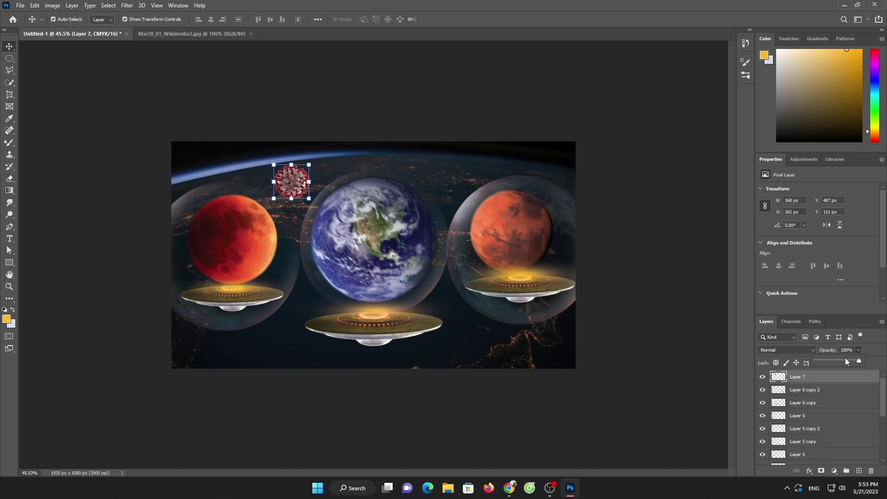
Shrink the virus slightly and place an enlarged virus copy beside the Earth saucer.
{"action": "mouse_move", "coordinate": [290, 168]}
{"action": "left_mouse_down"}
{"action": "mouse_move", "coordinate": [283, 178]}
{"action": "mouse_move", "coordinate": [448, 173]}
{"action": "mouse_move", "coordinate": [418, 170]}
{"action": "mouse_move", "coordinate": [466, 250]}
{"action": "left_mouse_up"}
{"action": "key", "text": "Return"}
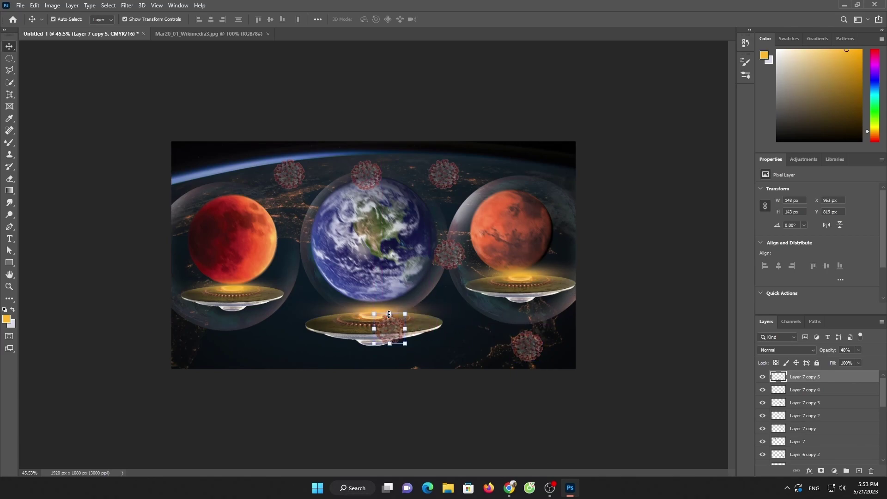
{"action": "mouse_move", "coordinate": [389, 315]}
{"action": "left_mouse_down"}
{"action": "mouse_move", "coordinate": [391, 284]}
{"action": "mouse_move", "coordinate": [275, 327]}
{"action": "left_mouse_up"}
{"action": "left_click", "coordinate": [458, 19]}
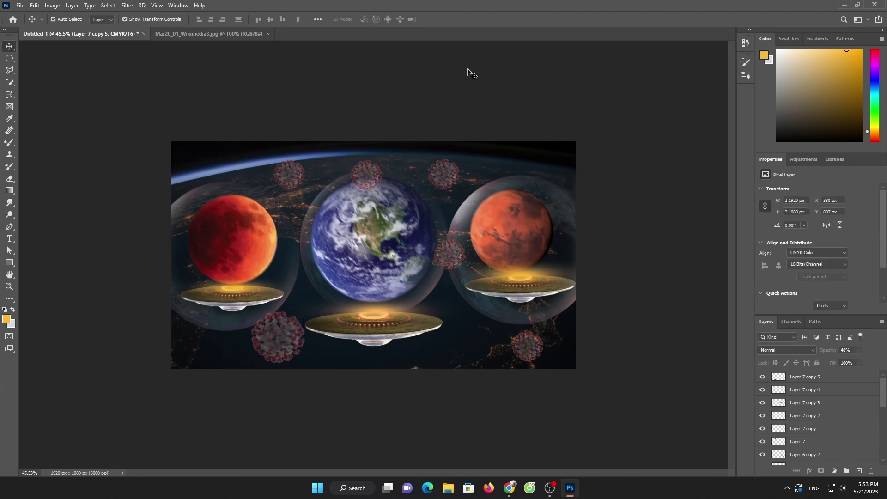